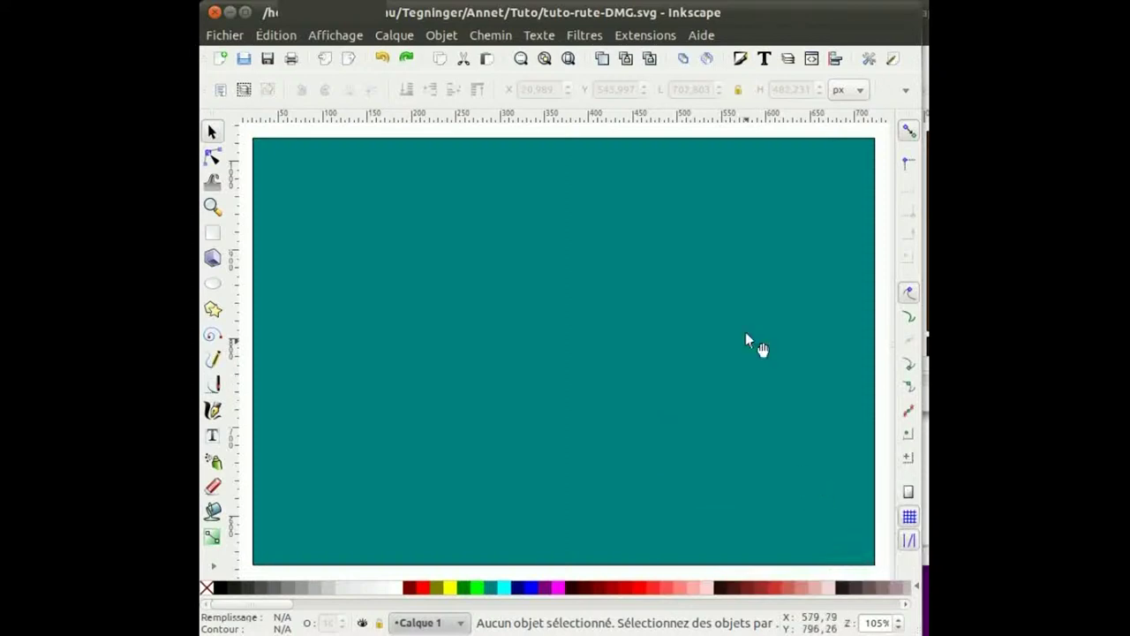
- Fill the lower-left rectangle bright green and curve its nodes into a rounded hill
drag(658, 227, 668, 246)
drag(247, 603, 441, 603)
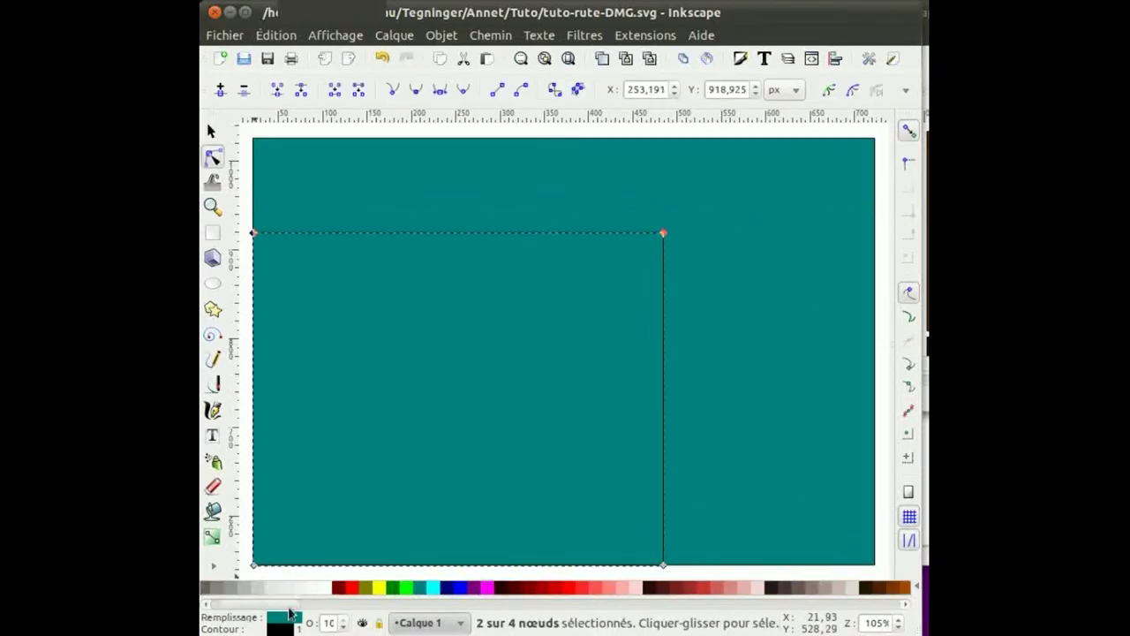
click(506, 588)
click(442, 90)
mouse_move(663, 233)
mouse_down()
mouse_move(644, 321)
mouse_move(621, 263)
mouse_up()
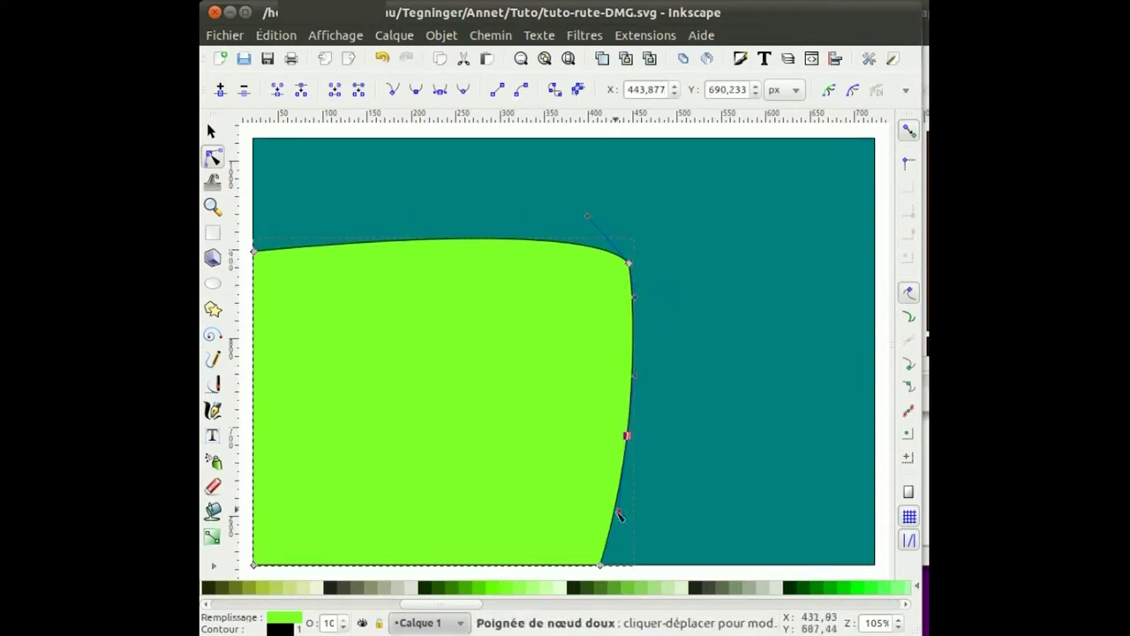
drag(627, 437, 595, 436)
drag(254, 251, 256, 222)
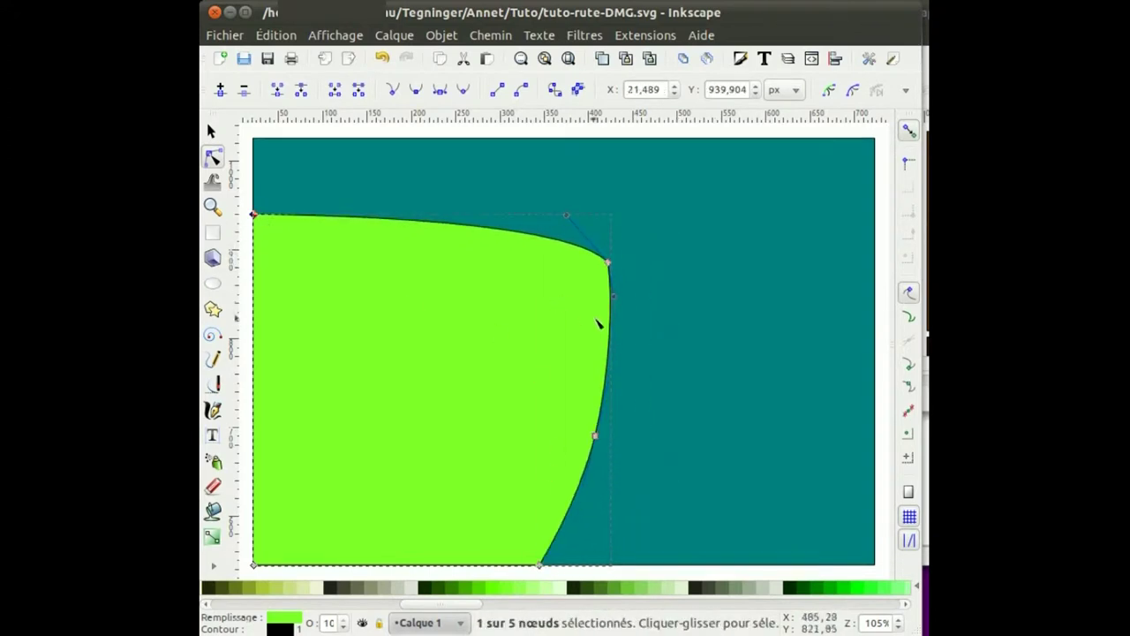
- Fill the thin right-hand sliver dark brown and widen it leftward into a cliff
click(580, 378)
scroll(719, 588, up, 5)
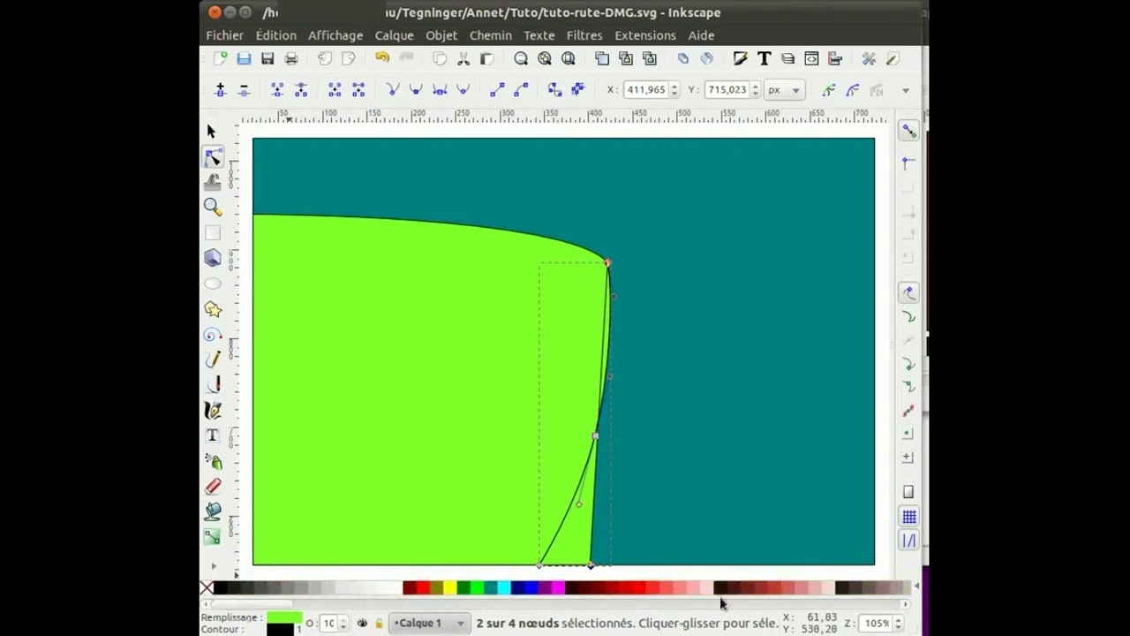
click(327, 588)
drag(598, 570, 530, 570)
drag(394, 249, 547, 520)
click(576, 436)
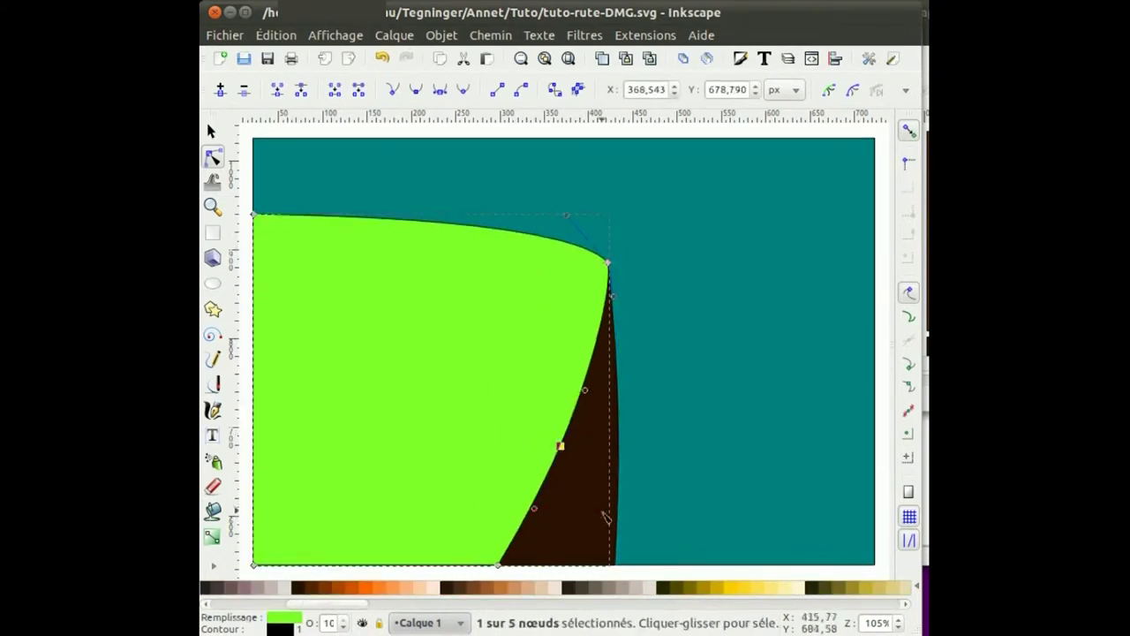
- Reshape the right shape into a second curved hill and refine the left hill's right edge
click(615, 258)
drag(459, 224, 757, 176)
drag(758, 349, 767, 262)
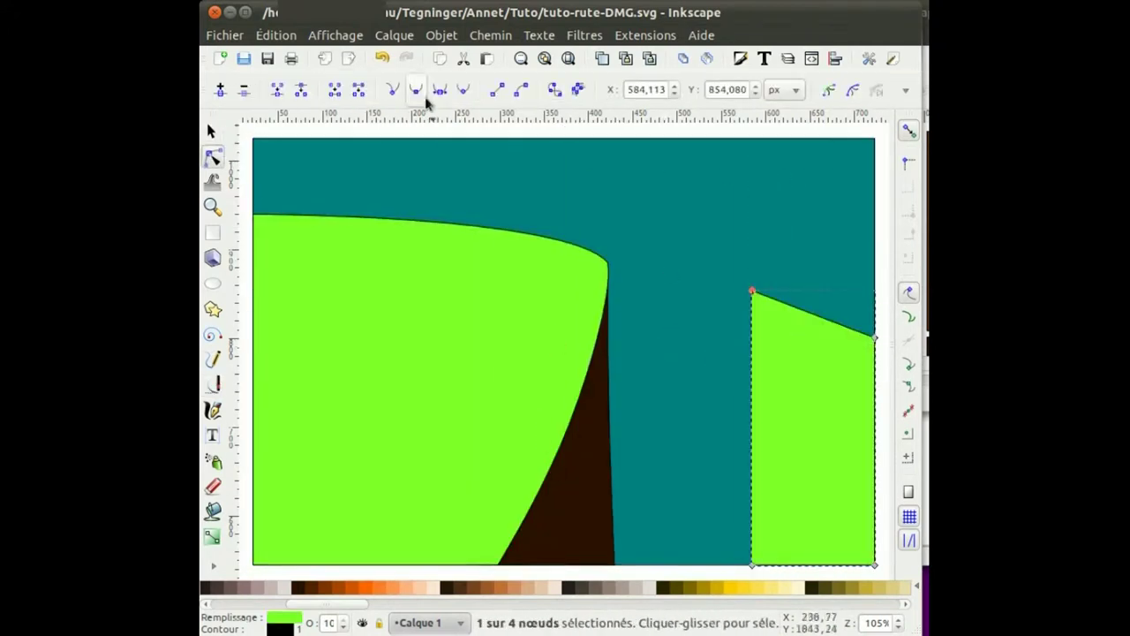
click(614, 303)
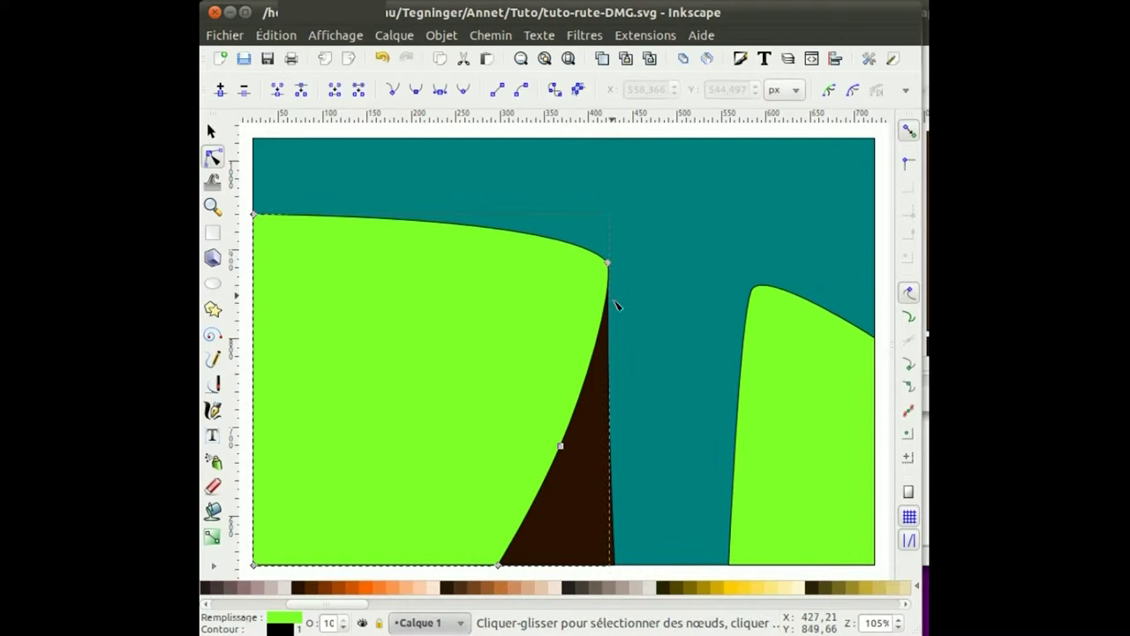
drag(563, 448, 605, 303)
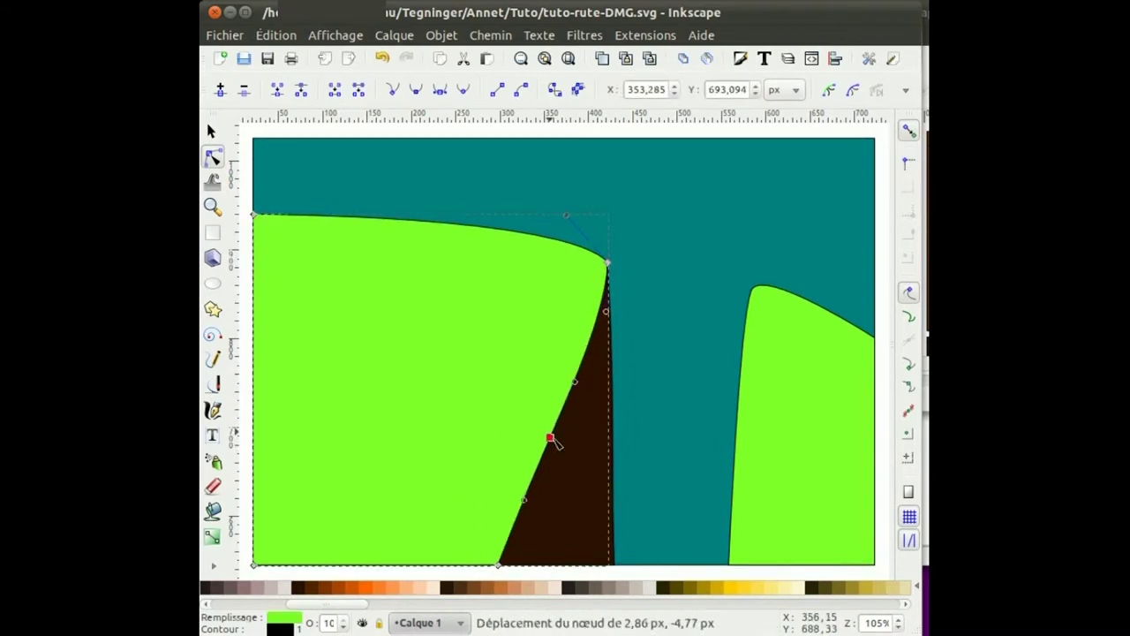
- Bend the right hill's left edge and add a dark brown edge along it
click(752, 291)
drag(765, 284, 766, 277)
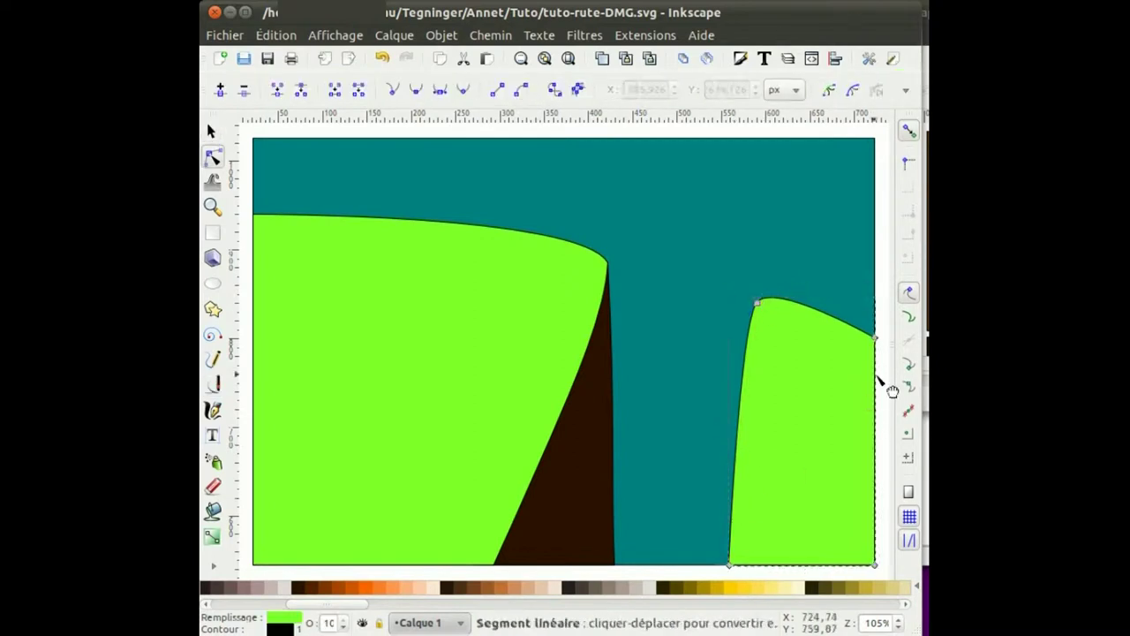
click(300, 592)
click(838, 419)
key(Escape)
key(F1)
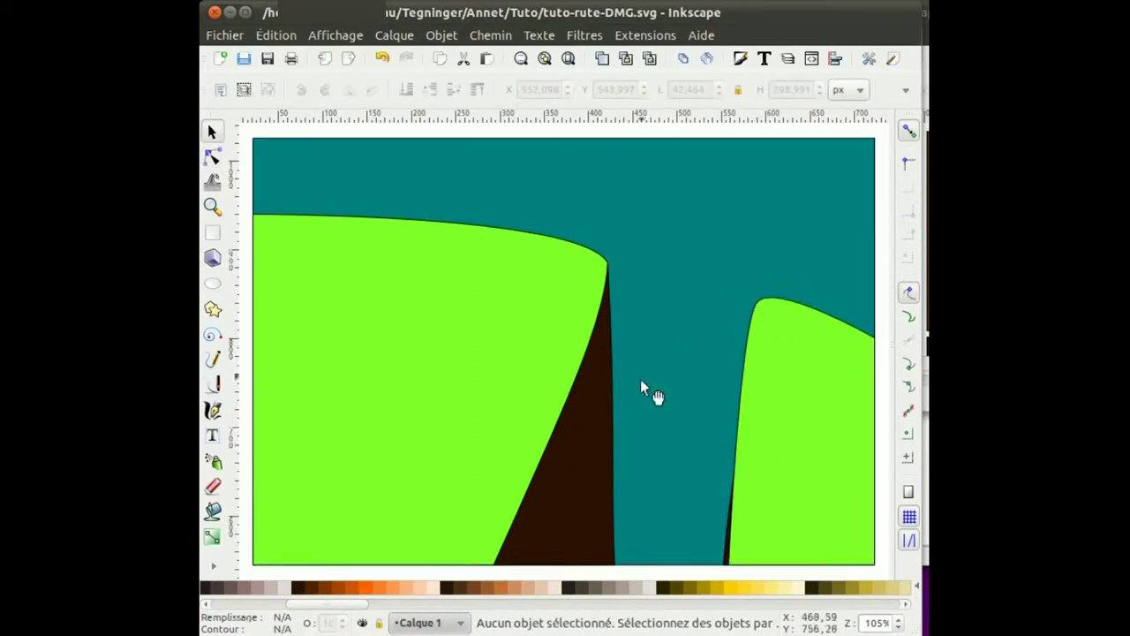
click(612, 408)
key(F2)
- Place the witch, purple horned character and boy together on the green hill
key(Escape)
key(F1)
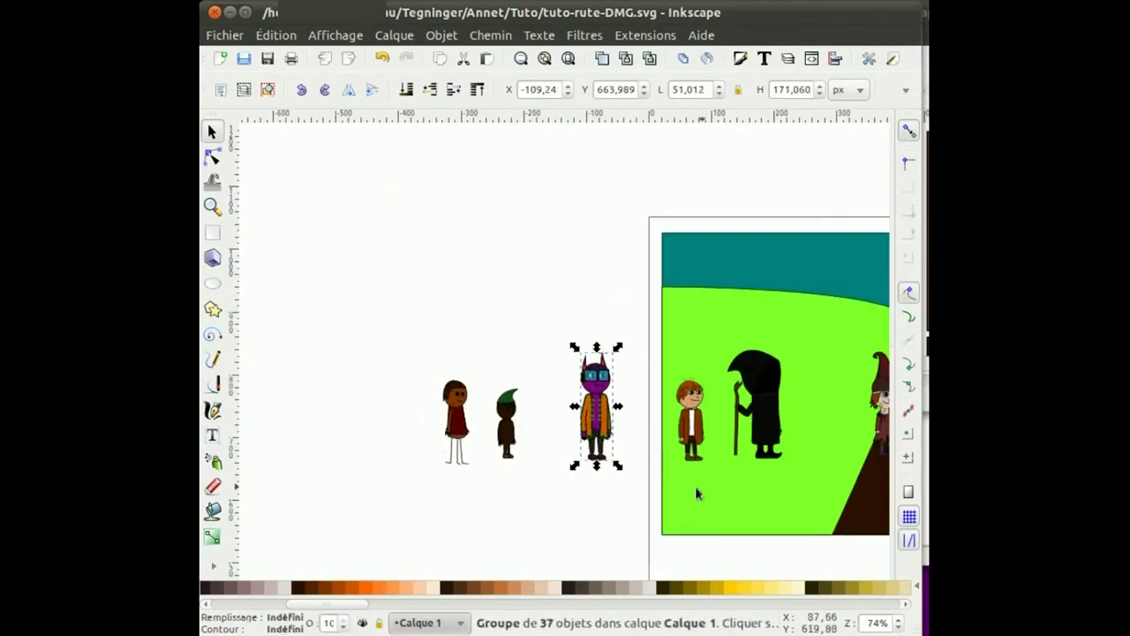
drag(616, 402, 545, 384)
click(676, 424)
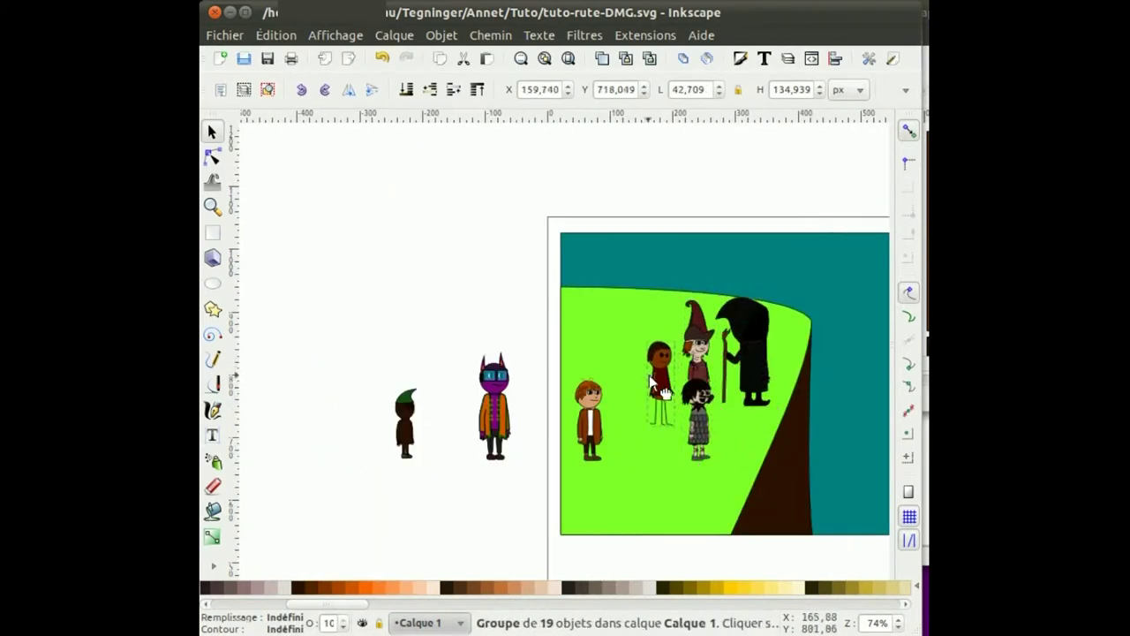
drag(510, 426, 662, 437)
scroll(662, 408, up, 2)
click(651, 409)
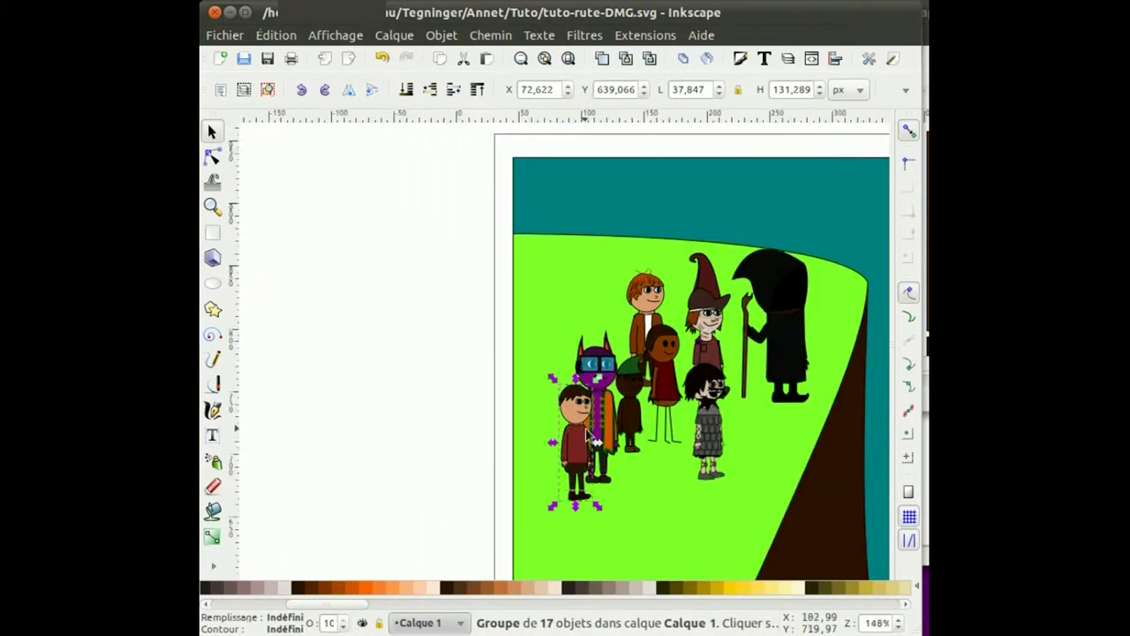
scroll(590, 433, down, 1)
drag(590, 432, 556, 352)
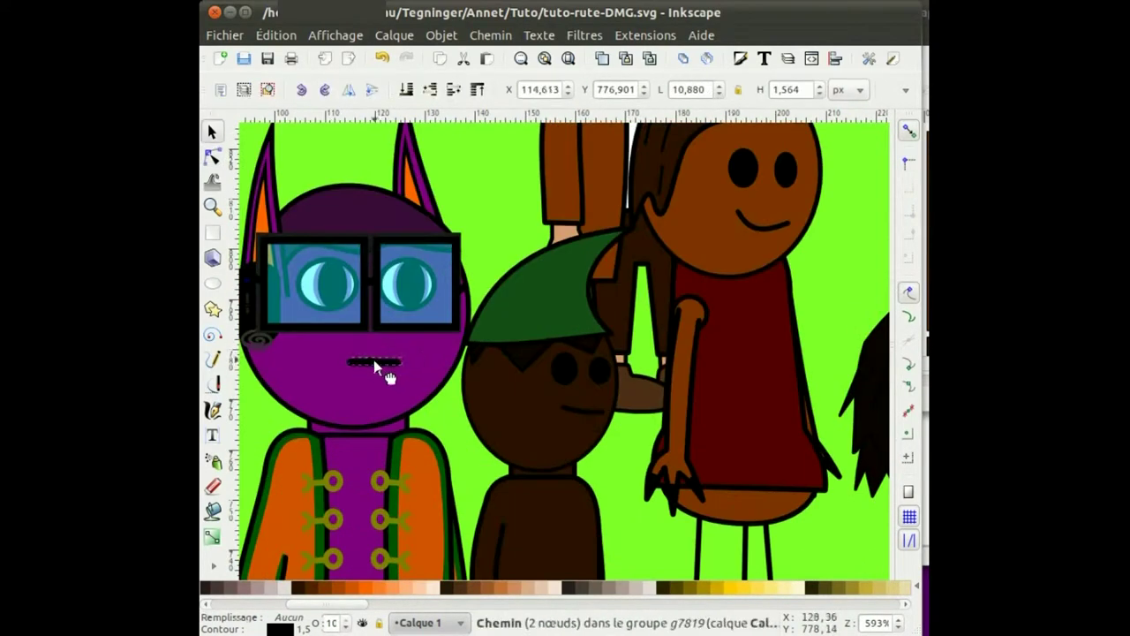
- Adjust the nodes of the girl's and witch's mouths
click(583, 409)
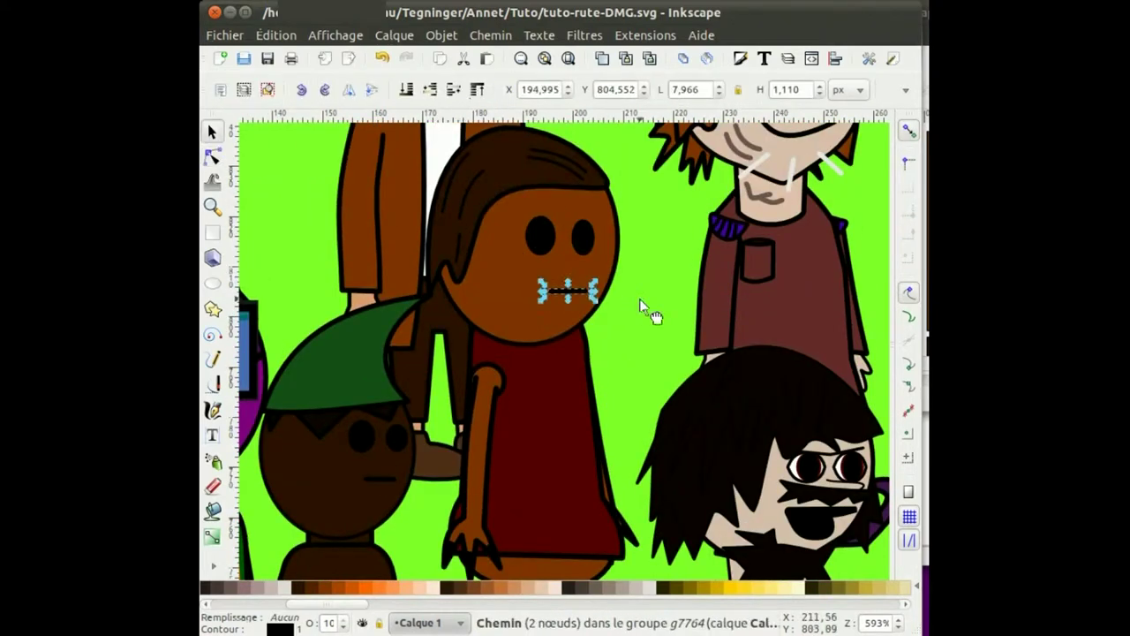
scroll(648, 307, up, 4)
scroll(618, 335, up, 3)
scroll(561, 362, down, 1)
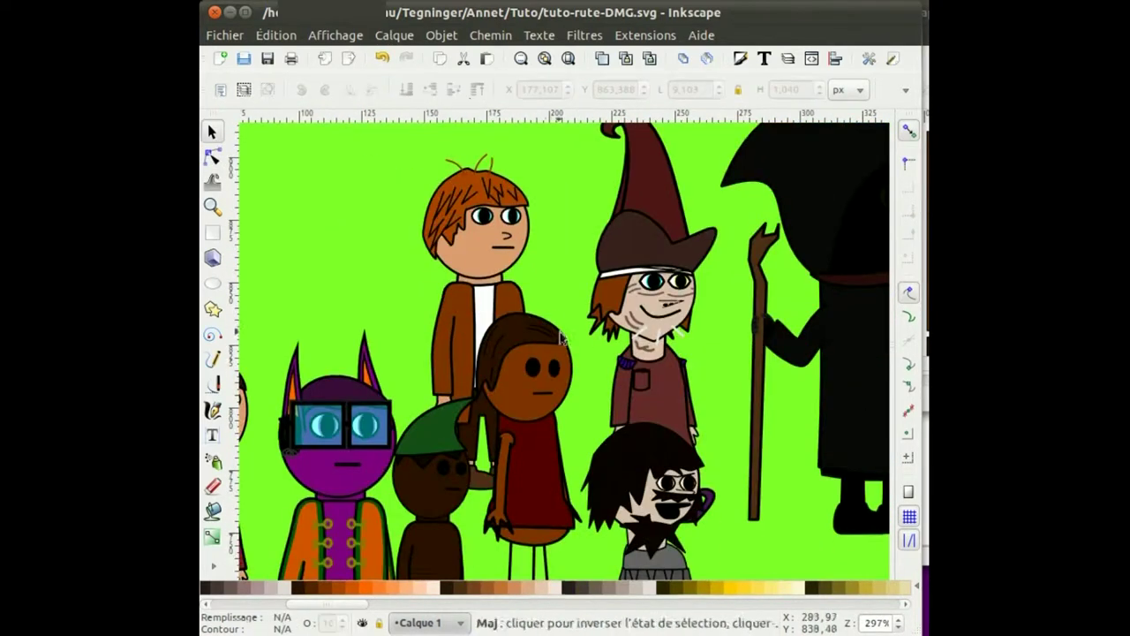
scroll(571, 356, right, 5)
scroll(565, 371, up, 2)
ctrl+click(565, 410)
key(n)
click(515, 421)
scroll(515, 421, down, 4)
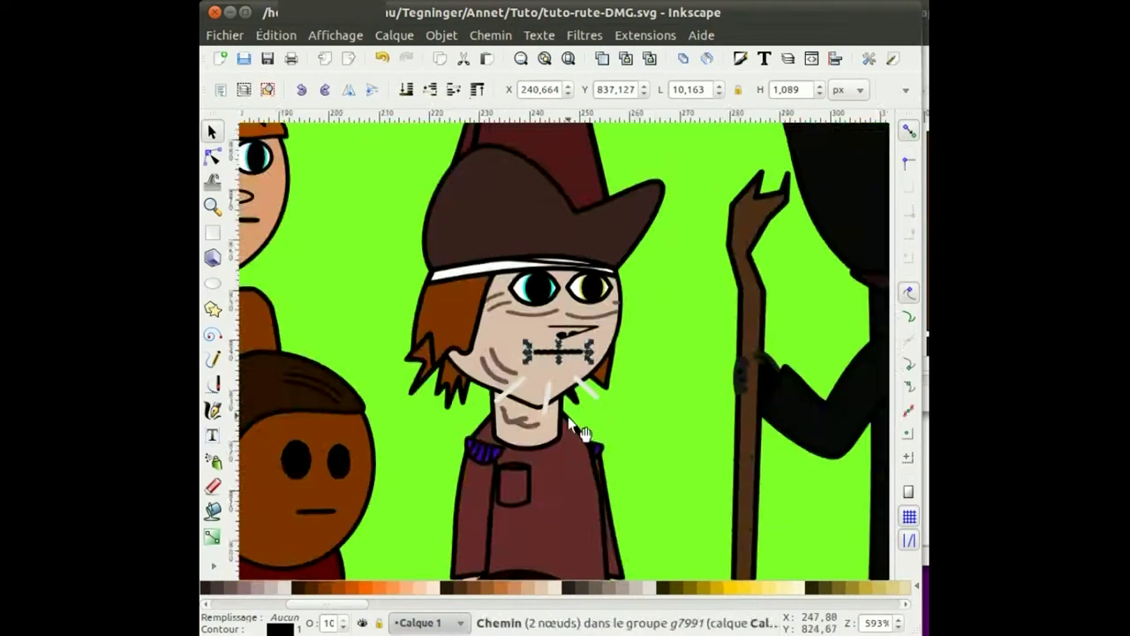
- Draw a tall brown tree trunk path and lower it behind the witch
key(5)
scroll(605, 348, up, 2)
key(b)
click(547, 212)
click(499, 397)
key(Return)
key(Page_Down)
key(n)
scroll(521, 229, up, 4)
scroll(521, 230, down, 4)
- Duplicate the trunk several times, resizing and spreading the copies behind the characters
key(s)
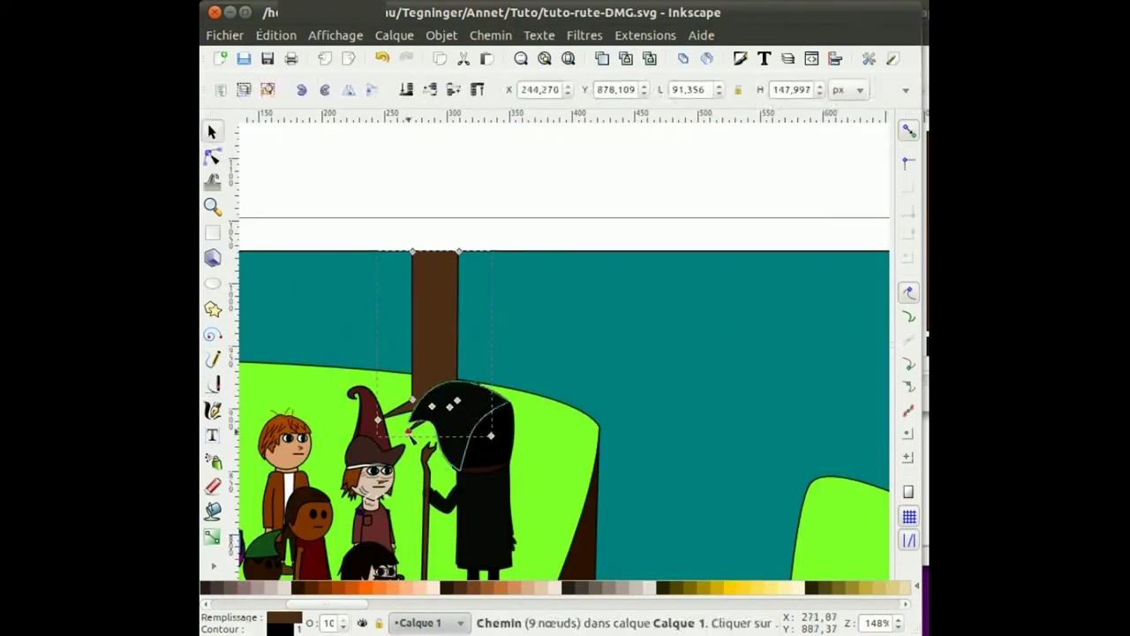
key(ctrl+d)
drag(440, 338, 378, 484)
scroll(378, 484, left, 4)
drag(537, 467, 521, 450)
mouse_move(551, 360)
mouse_down()
mouse_move(472, 413)
mouse_move(502, 395)
mouse_move(481, 422)
mouse_up()
drag(530, 336, 362, 335)
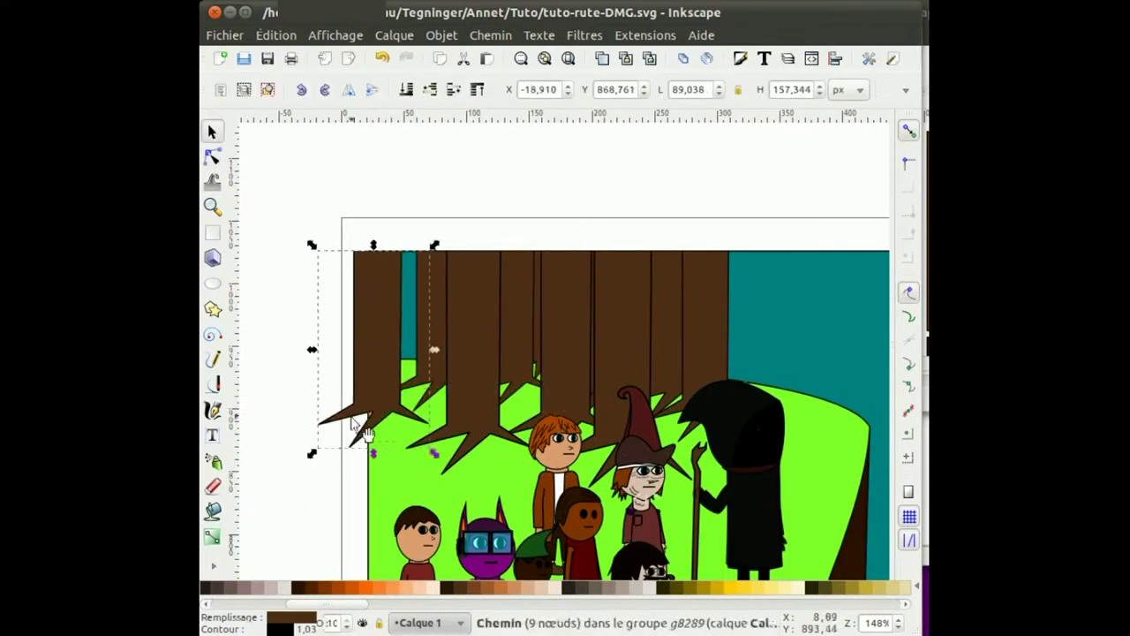
scroll(322, 455, up, 3)
scroll(353, 397, down, 3)
drag(680, 446, 730, 548)
scroll(730, 548, down, 2)
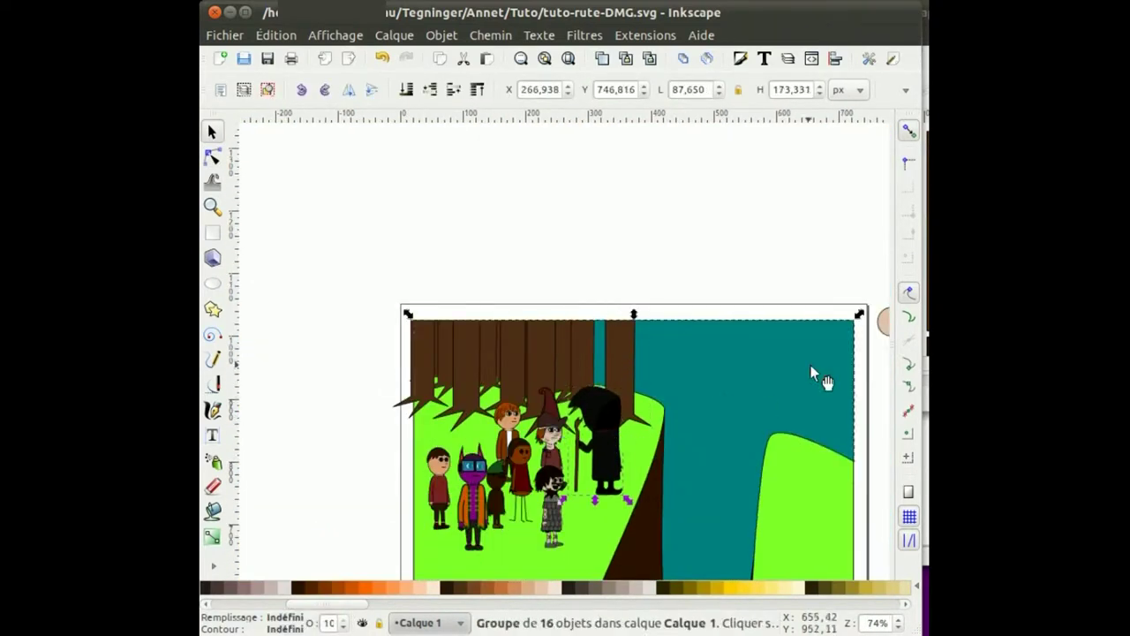
- Draw a tall thin rectangle along the scene's left edge
click(212, 232)
drag(399, 222, 411, 517)
scroll(411, 517, up, 4)
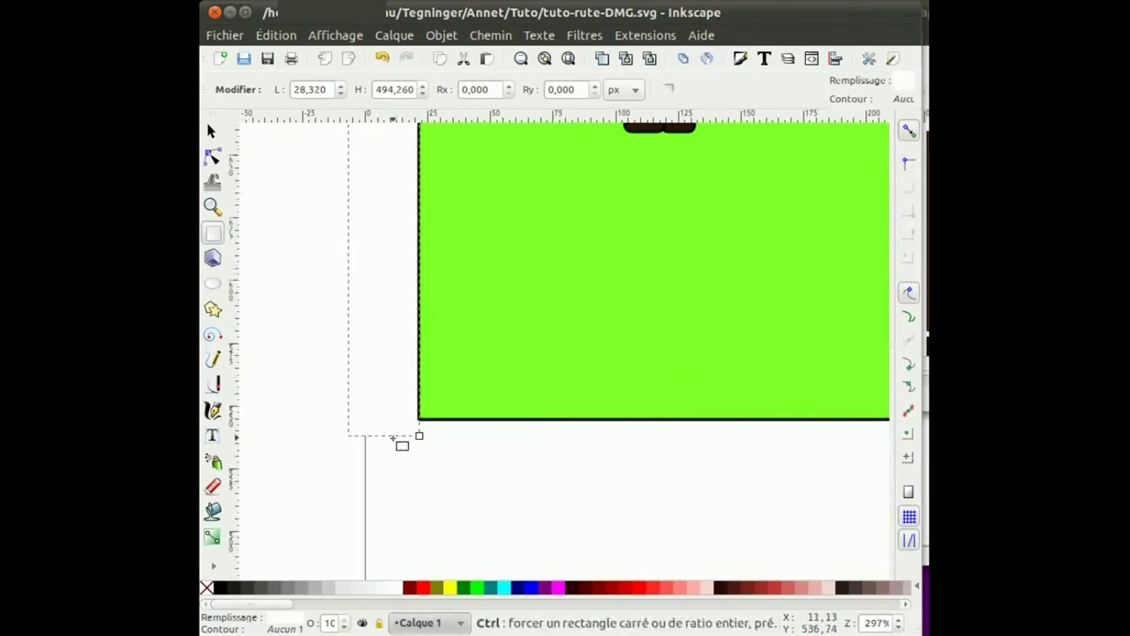
scroll(402, 446, down, 2)
scroll(647, 275, down, 2)
key(Escape)
- Draw a freehand green foliage blob at the bottom of the valley
key(p)
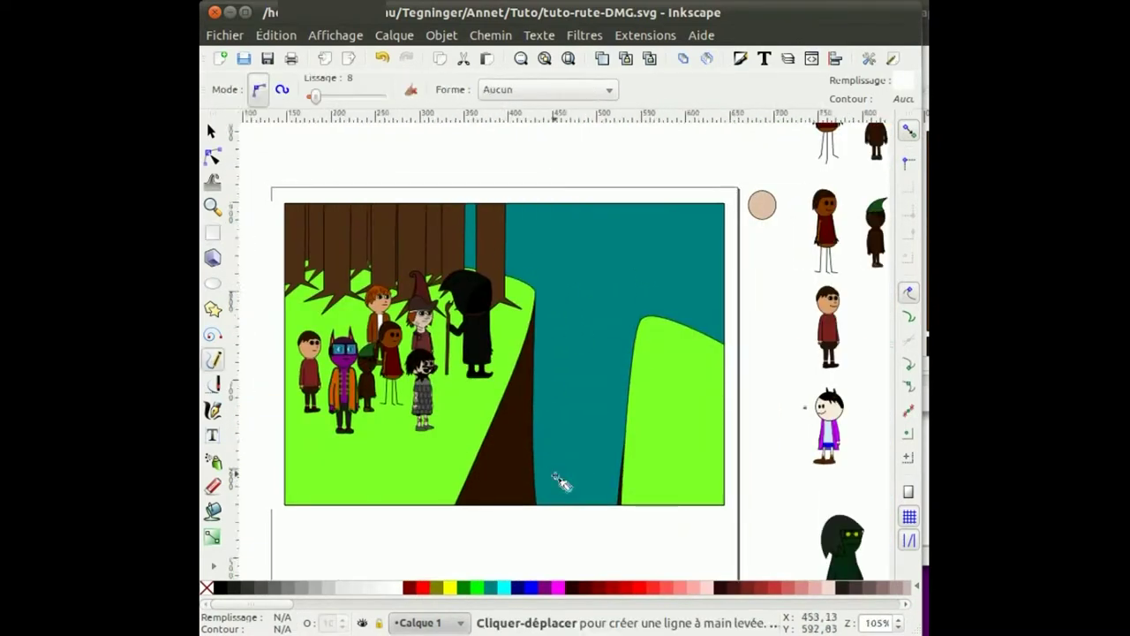
scroll(560, 479, up, 2)
drag(567, 446, 565, 441)
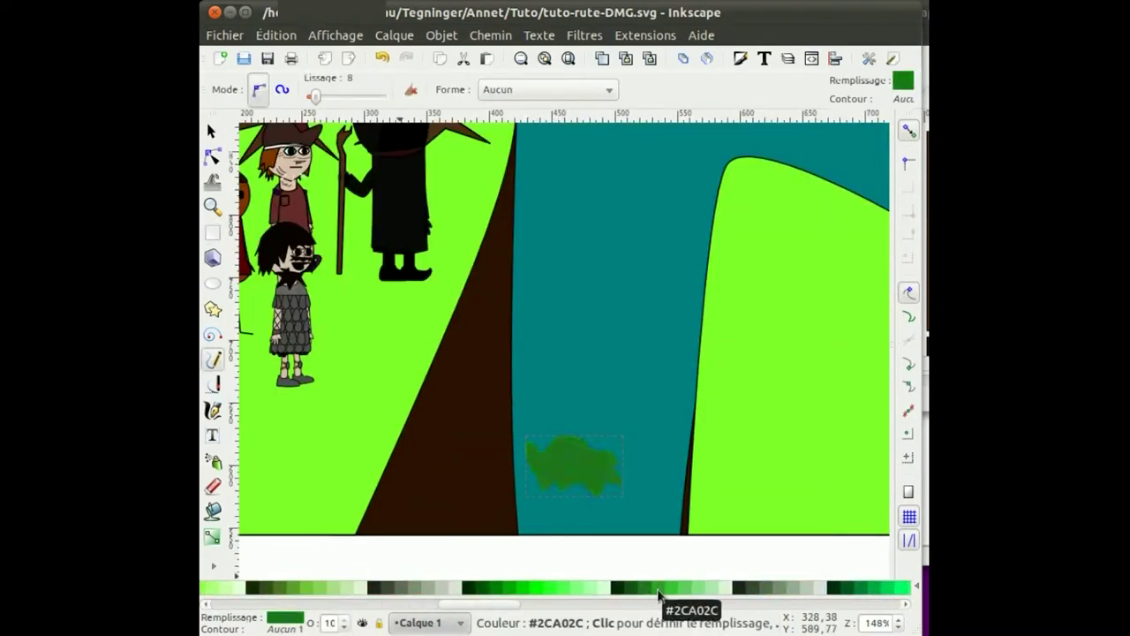
key(ctrl+shift+f)
key(F2)
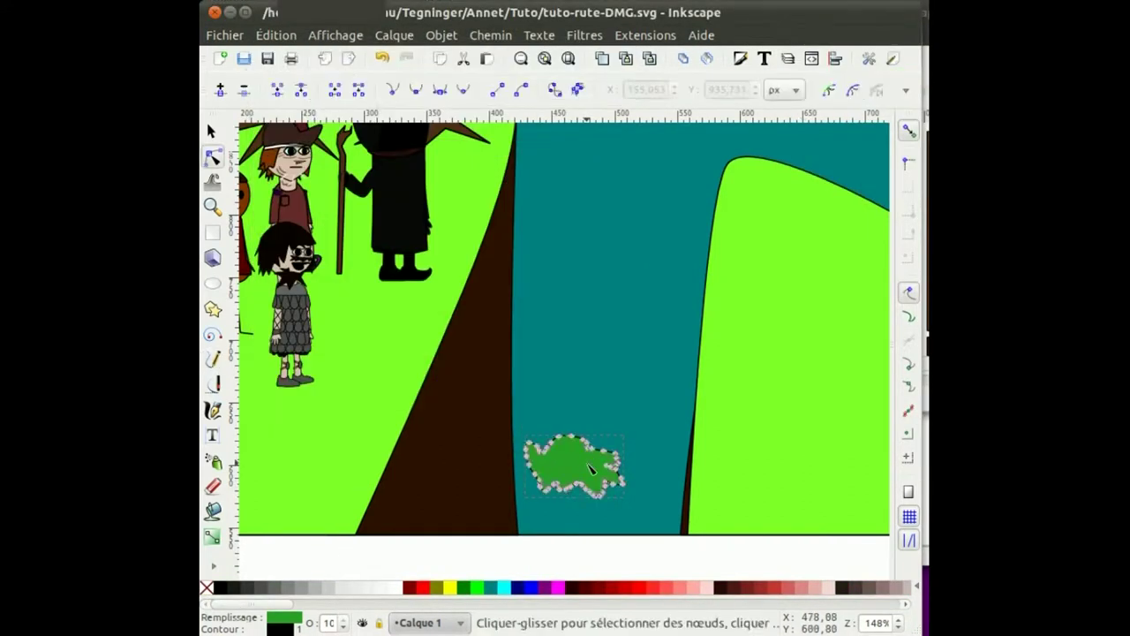
key(s)
key(p)
scroll(566, 488, up, 2)
- Add four more green foliage blobs across the valley, undoing one unwanted extra
drag(618, 468, 621, 471)
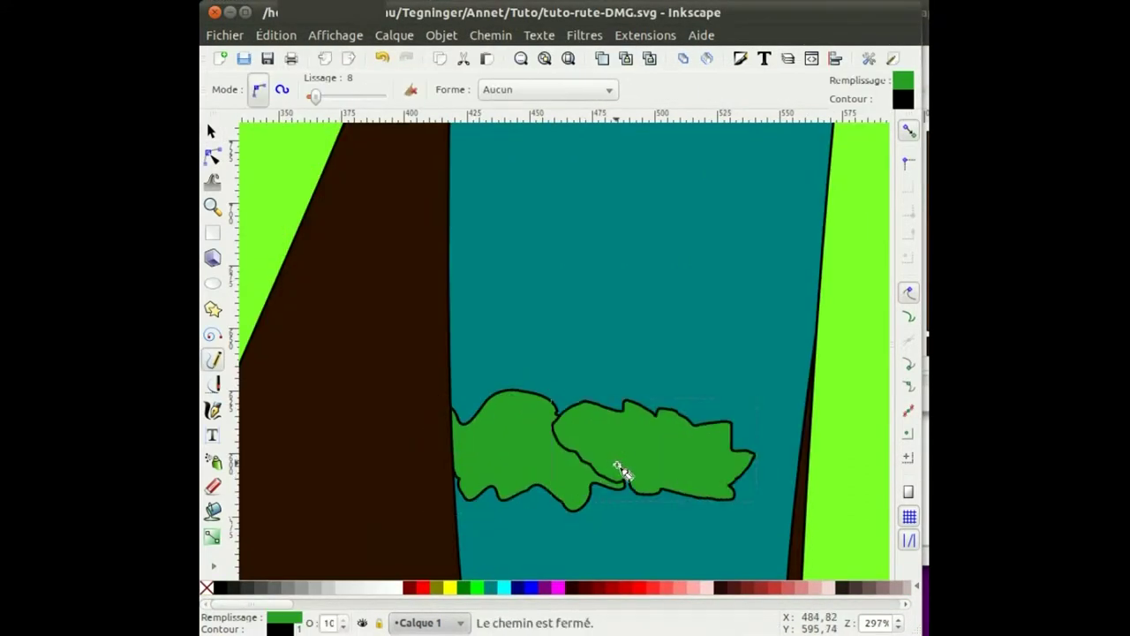
mouse_move(442, 378)
mouse_down()
mouse_move(642, 418)
mouse_move(603, 416)
mouse_up()
drag(675, 388, 526, 405)
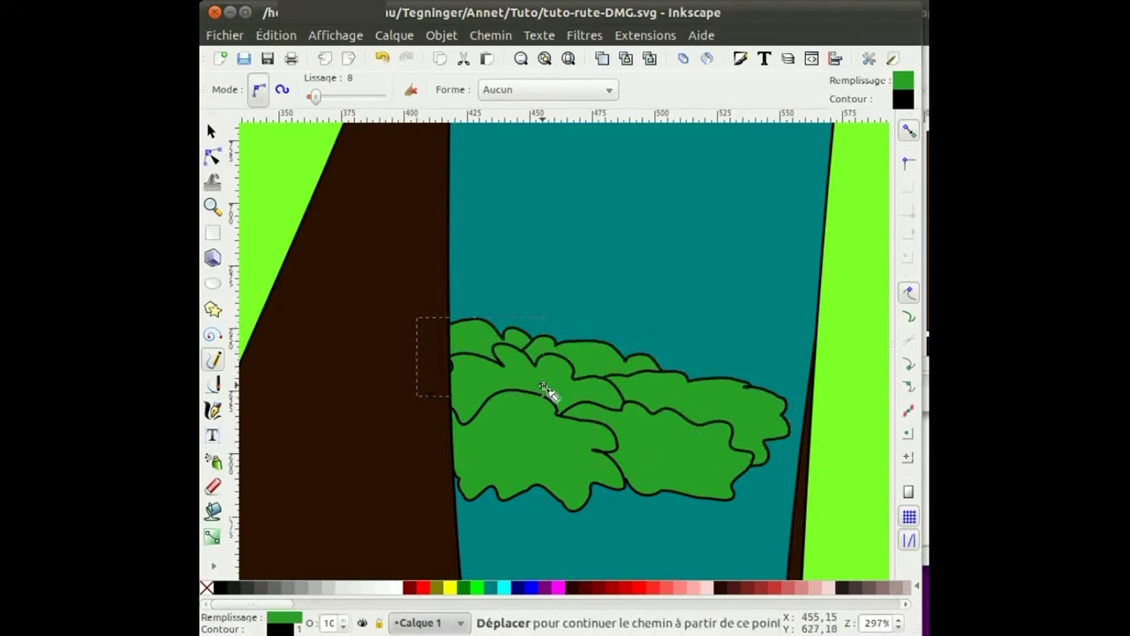
drag(859, 403, 718, 435)
scroll(669, 466, right, 2)
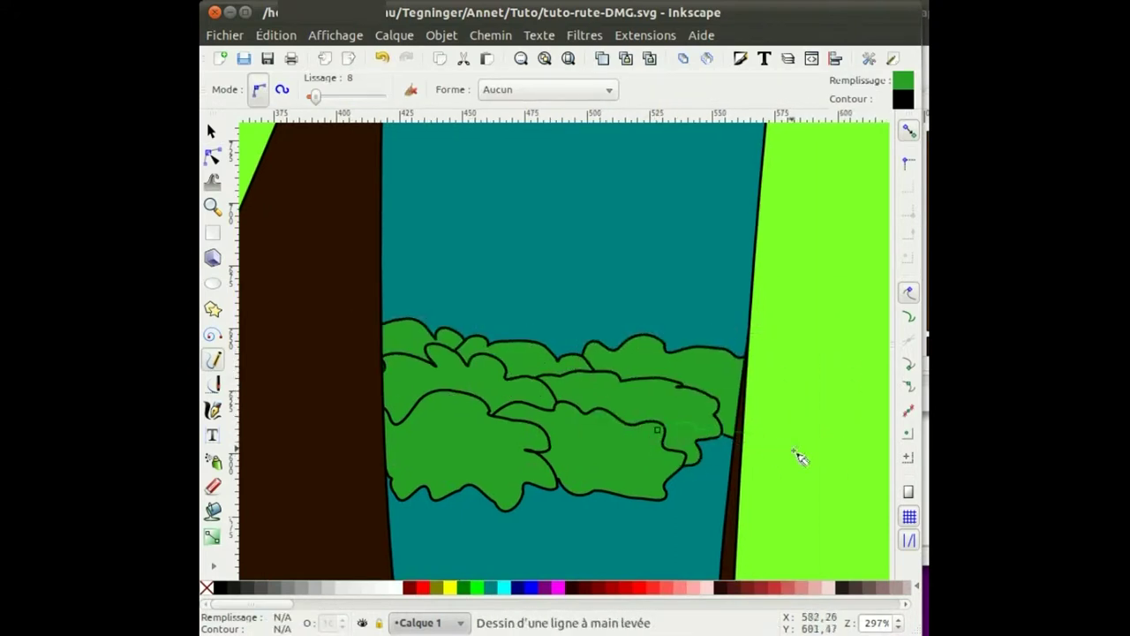
drag(799, 457, 658, 430)
key(ctrl+z)
key(s)
ctrl+scroll(695, 372, down, 2)
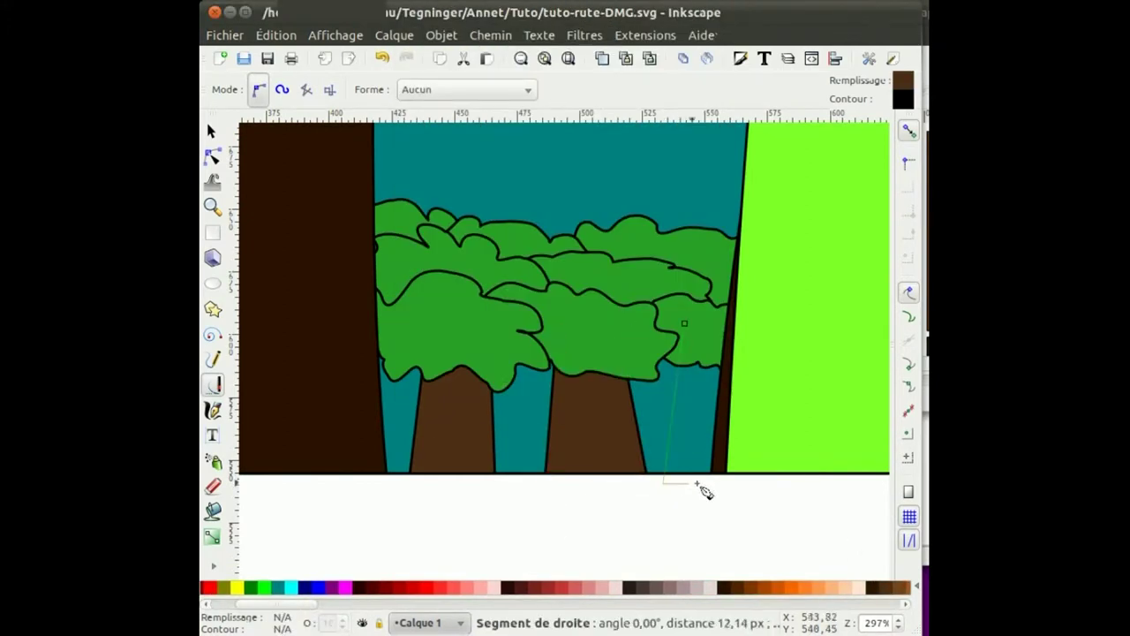
- Draw three closed brown trunk shapes beneath the foliage
click(704, 491)
click(731, 349)
click(684, 323)
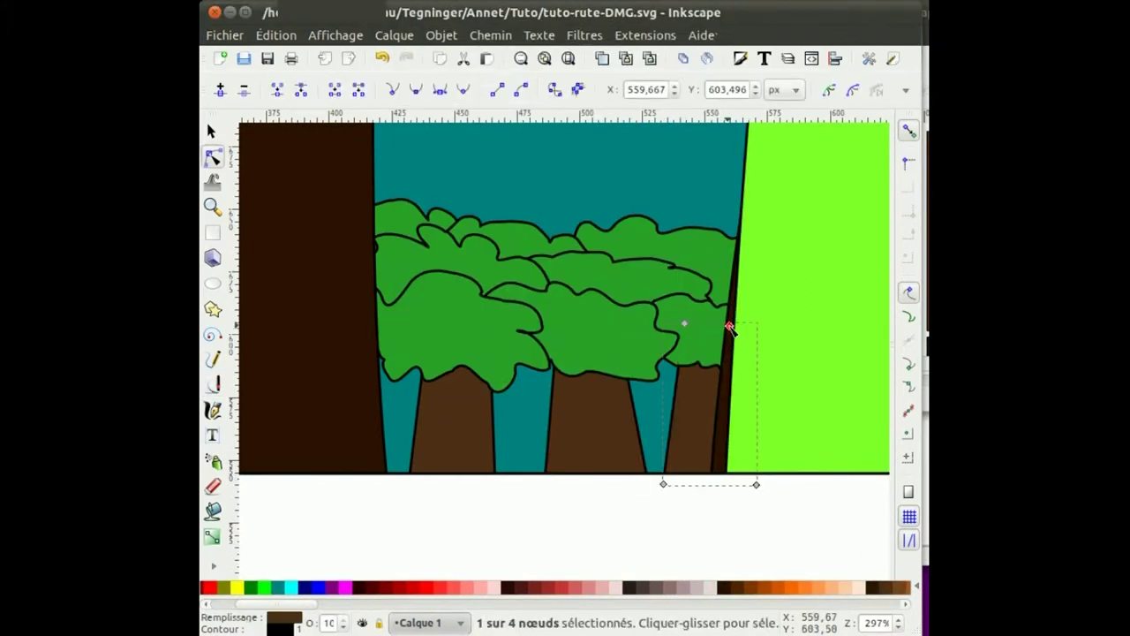
double_click(679, 292)
click(516, 508)
click(399, 508)
double_click(422, 266)
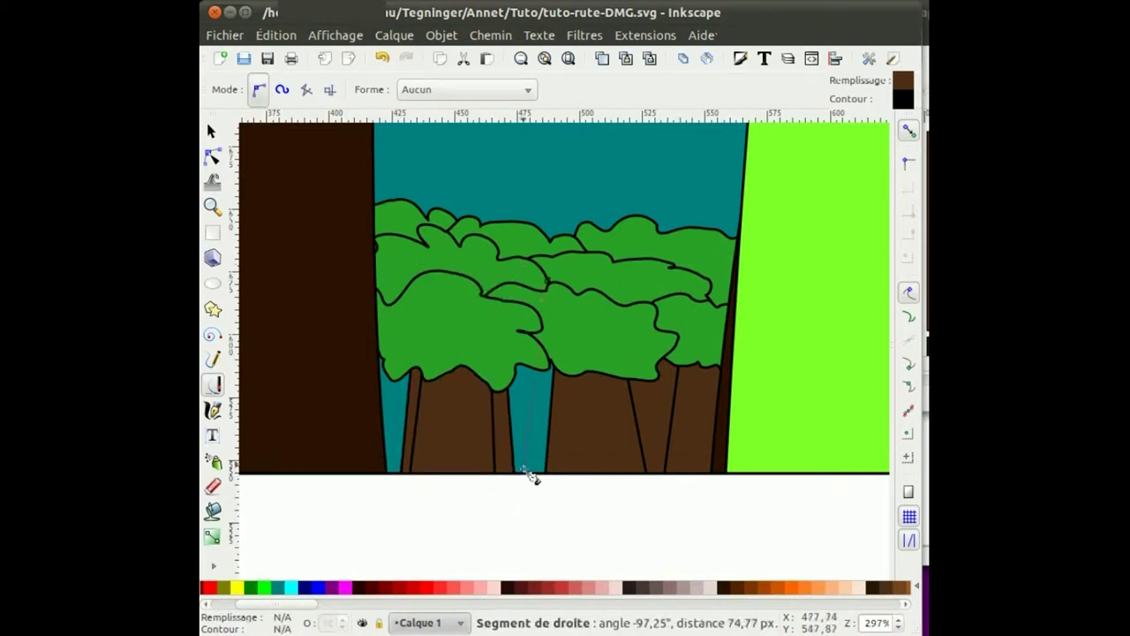
double_click(538, 307)
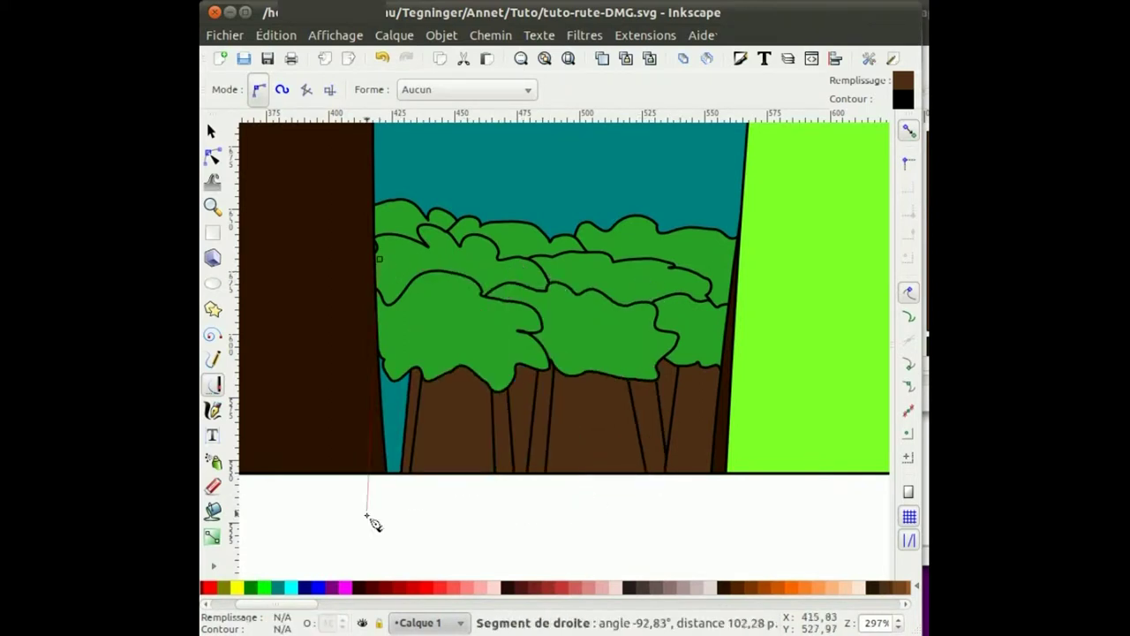
scroll(427, 272, down, 2)
scroll(469, 361, down, 2)
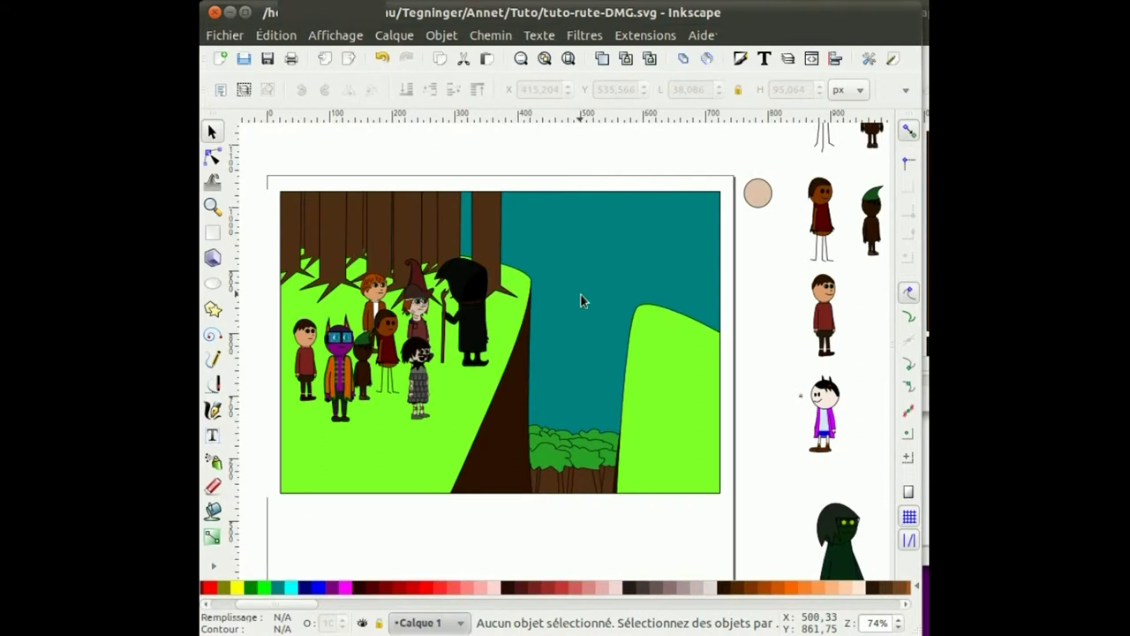
- Draw a circle in the sky as the sun, fill it orange and blur its edges
key(e)
drag(570, 288, 632, 226)
click(792, 587)
key(ctrl+shift+f)
drag(223, 436, 274, 436)
key(ctrl+shift+f)
key(s)
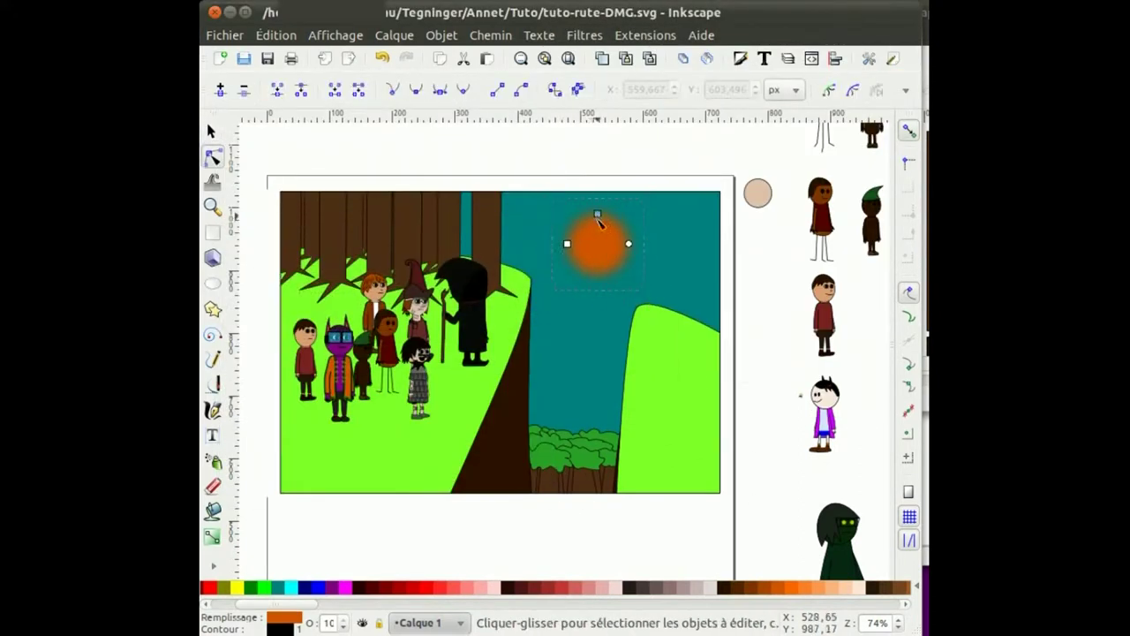
- Give the sky a blue radial gradient centred on the sun
click(673, 256)
key(ctrl+shift+f)
click(262, 154)
click(327, 182)
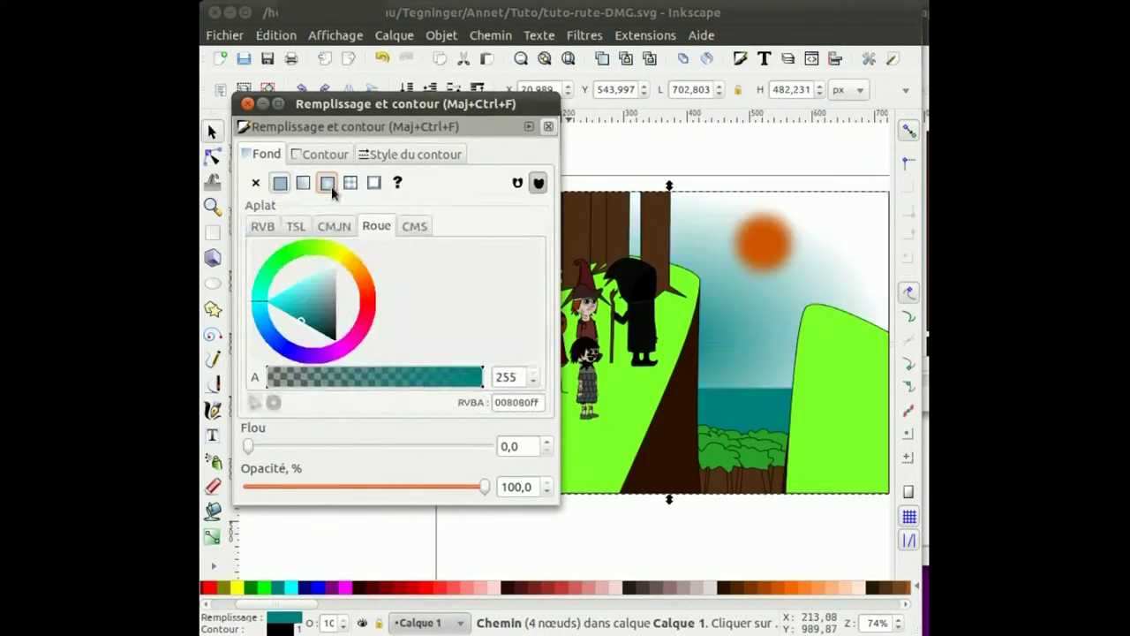
key(n)
click(601, 342)
drag(601, 343, 694, 342)
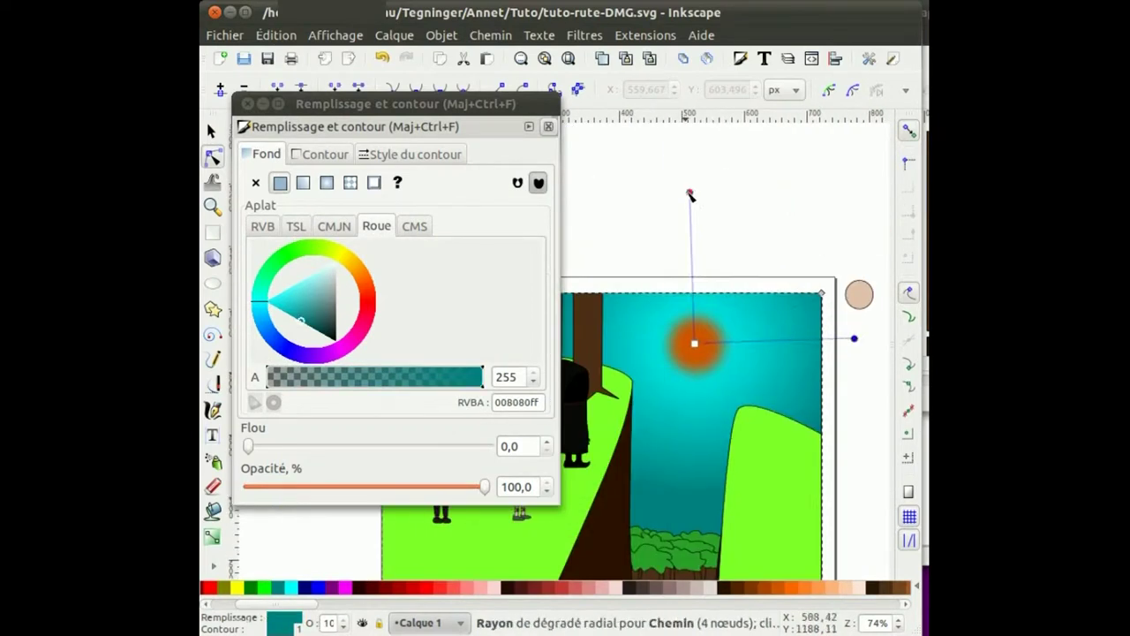
click(326, 182)
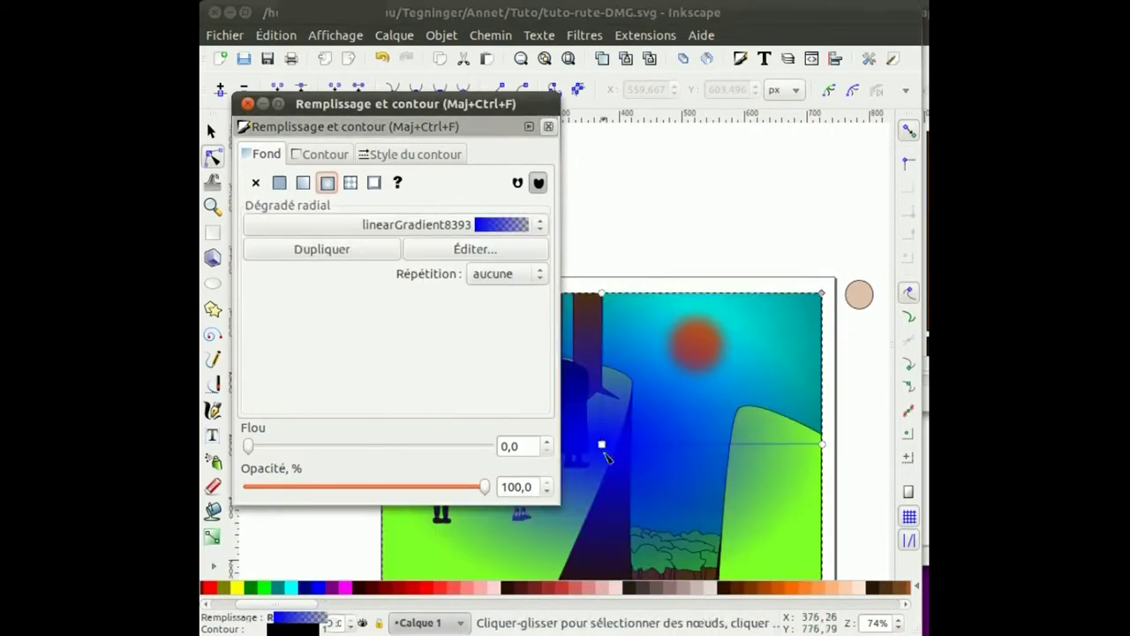
click(884, 434)
drag(663, 434, 694, 343)
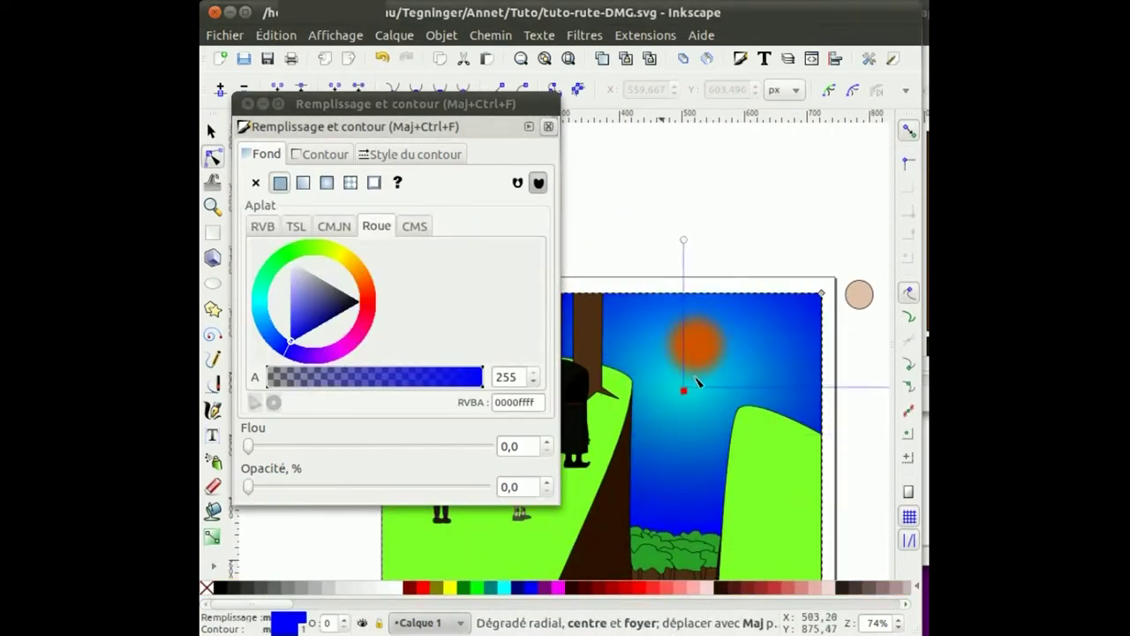
- Shade the left grass with a linear gradient, discarding a trial gradient on the right hill
scroll(694, 343, down, 2)
scroll(745, 398, right, 3)
click(698, 512)
drag(397, 104, 366, 11)
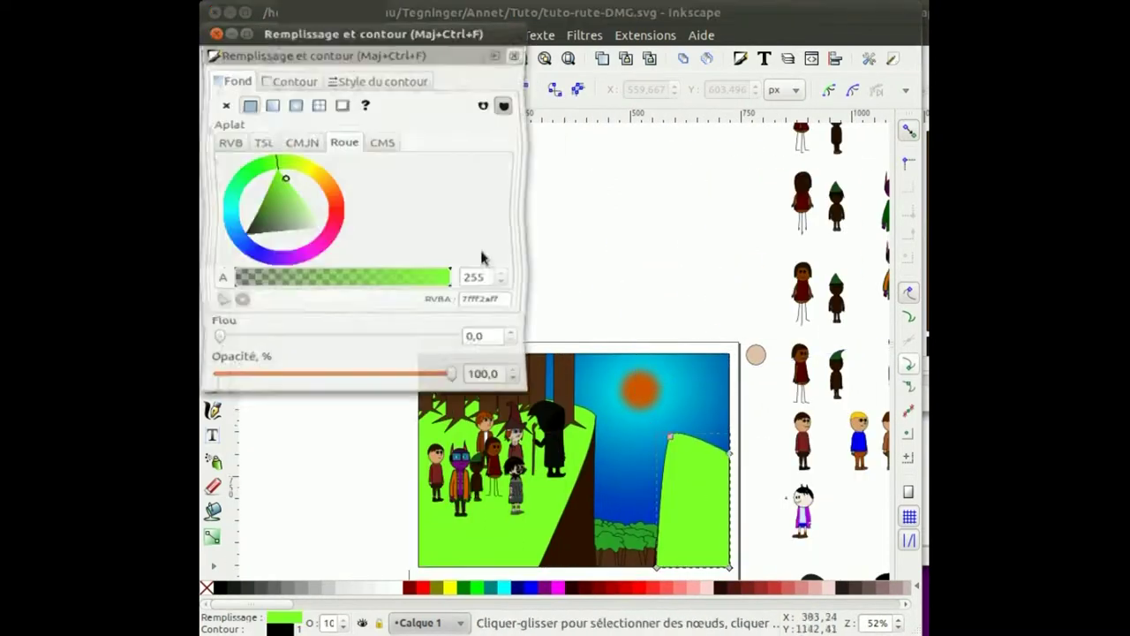
drag(452, 395, 216, 395)
scroll(419, 592, right, 3)
key(ctrl+z)
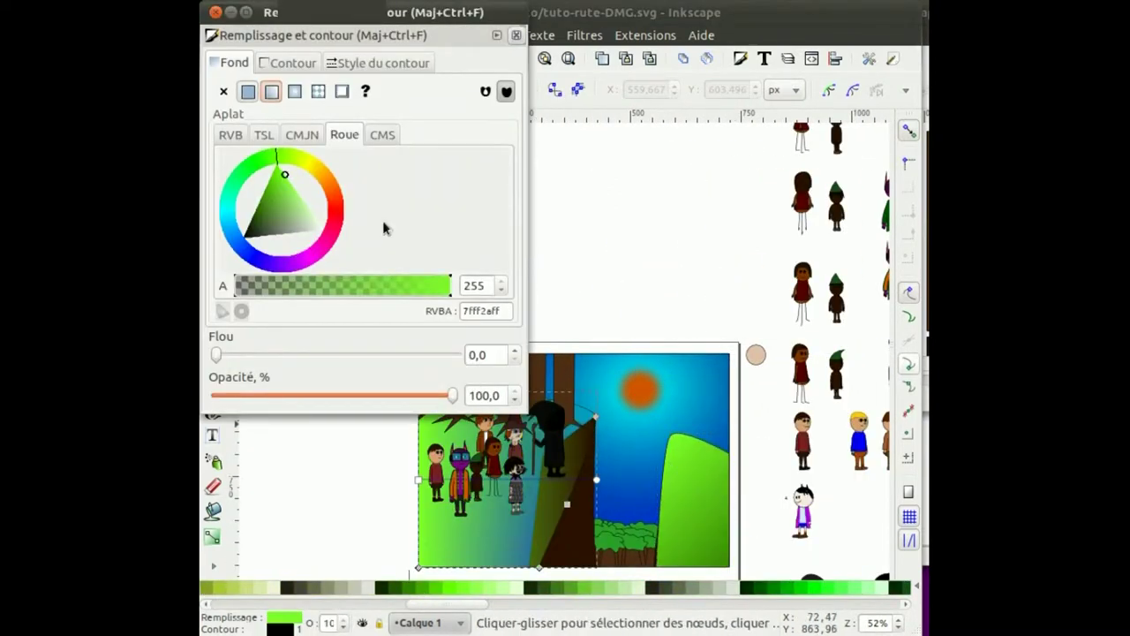
drag(593, 412, 386, 511)
click(594, 412)
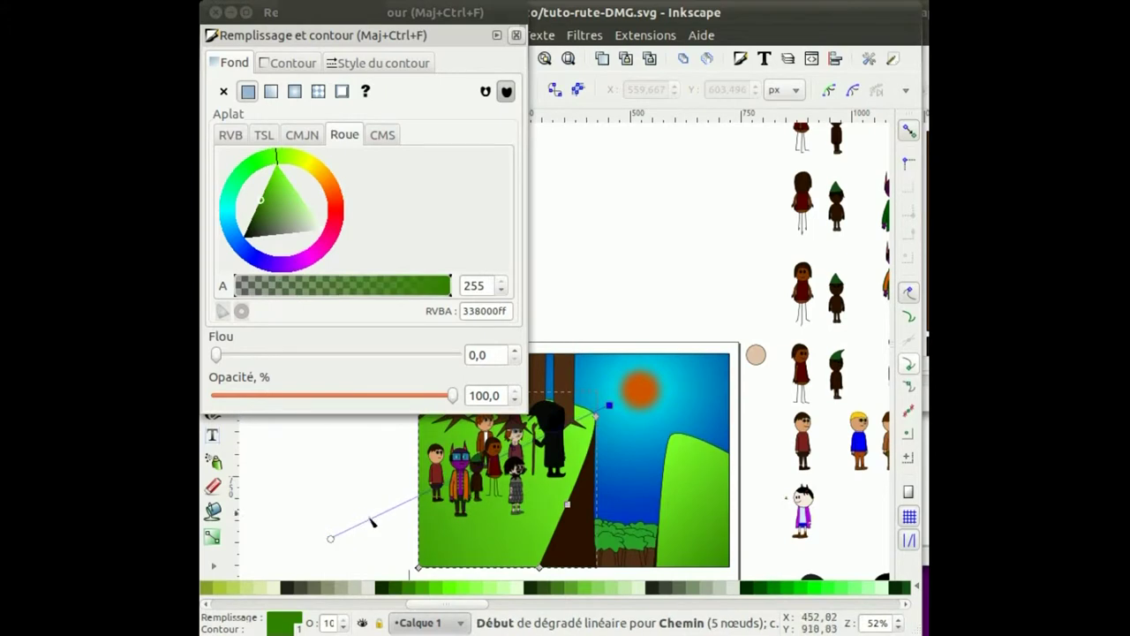
scroll(491, 510, up, 2)
- Adjust the gradient stops on the first few tree trunks
click(618, 344)
click(586, 330)
scroll(643, 336, left, 4)
click(715, 335)
click(685, 327)
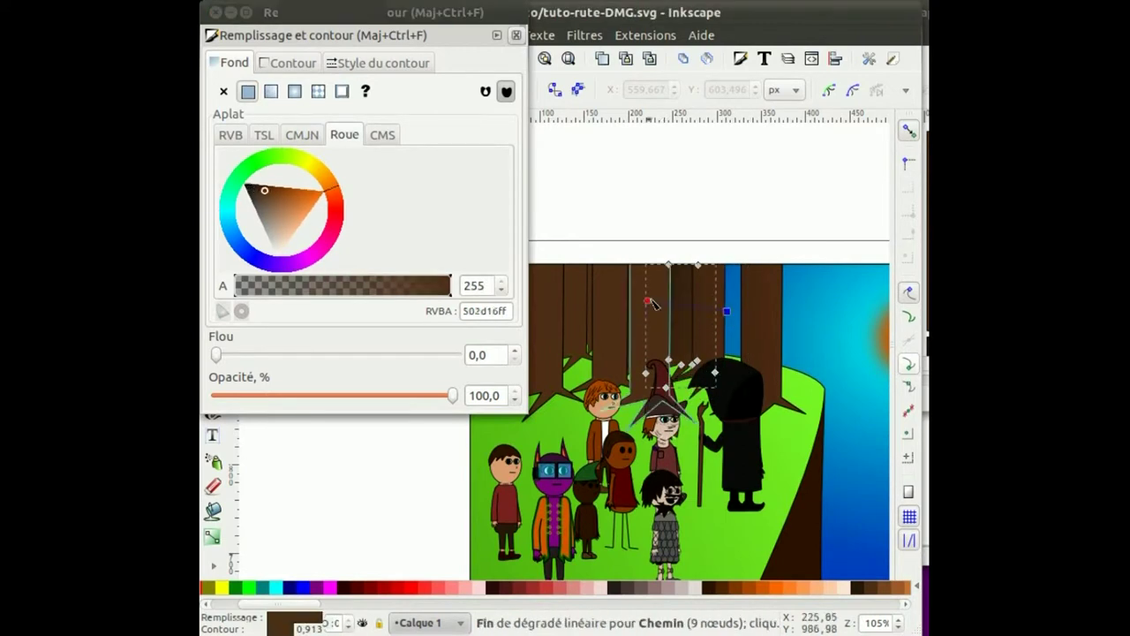
click(601, 349)
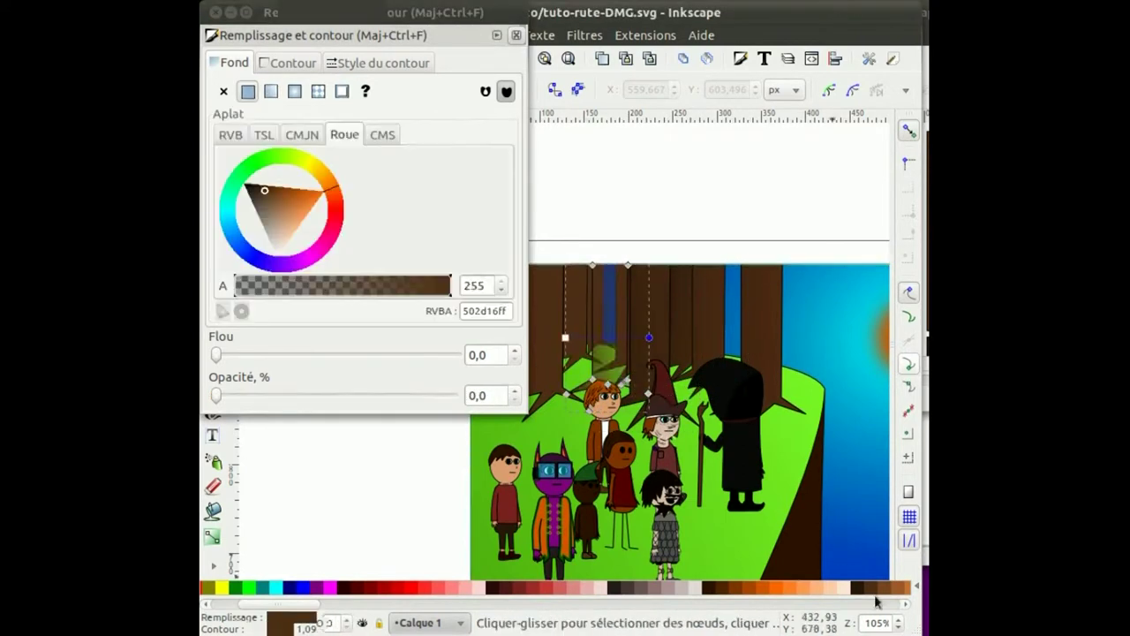
scroll(635, 304, up, 3)
scroll(721, 353, down, 2)
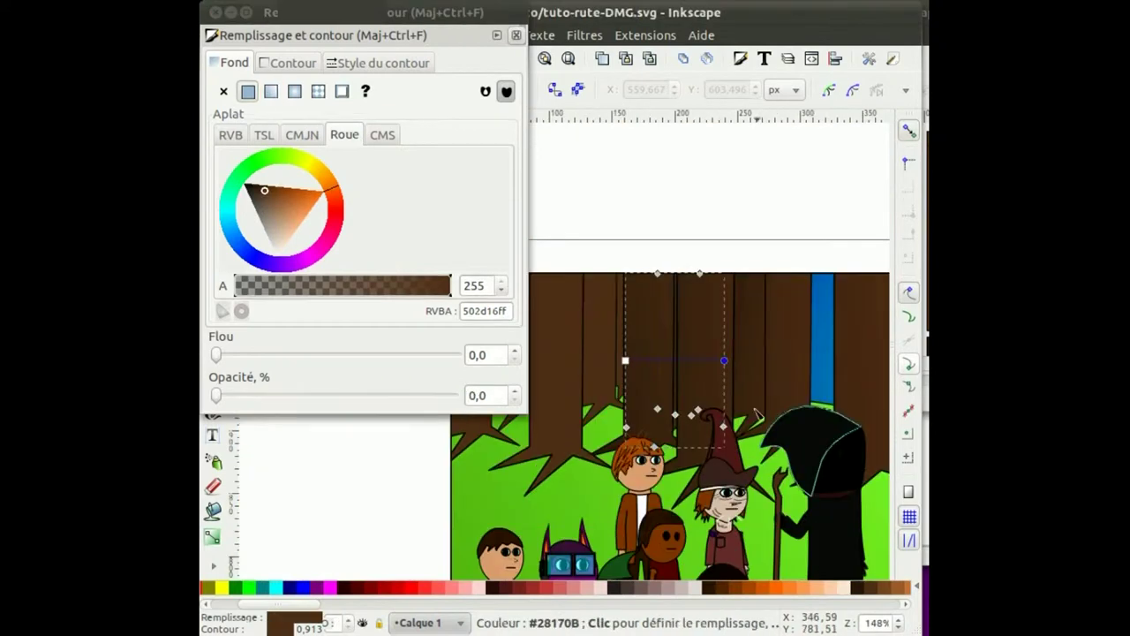
click(600, 371)
click(548, 354)
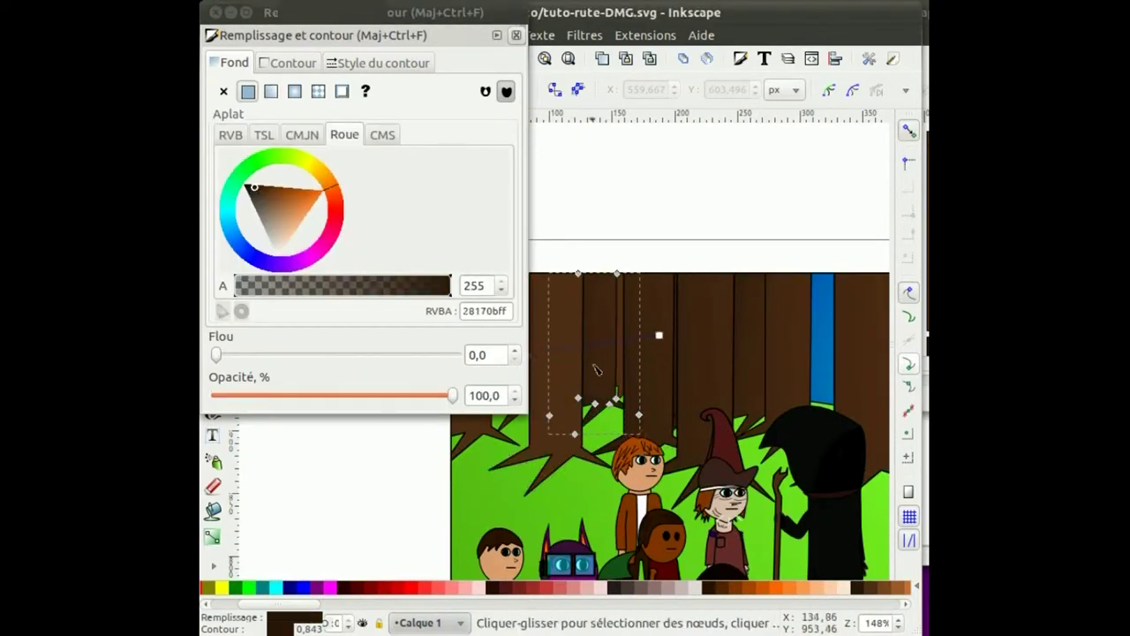
- Adjust the gradient stops on the remaining trunks, ending with the leftmost one
click(597, 369)
scroll(597, 369, up, 2)
scroll(699, 377, down, 2)
click(663, 400)
click(627, 415)
click(607, 385)
click(662, 386)
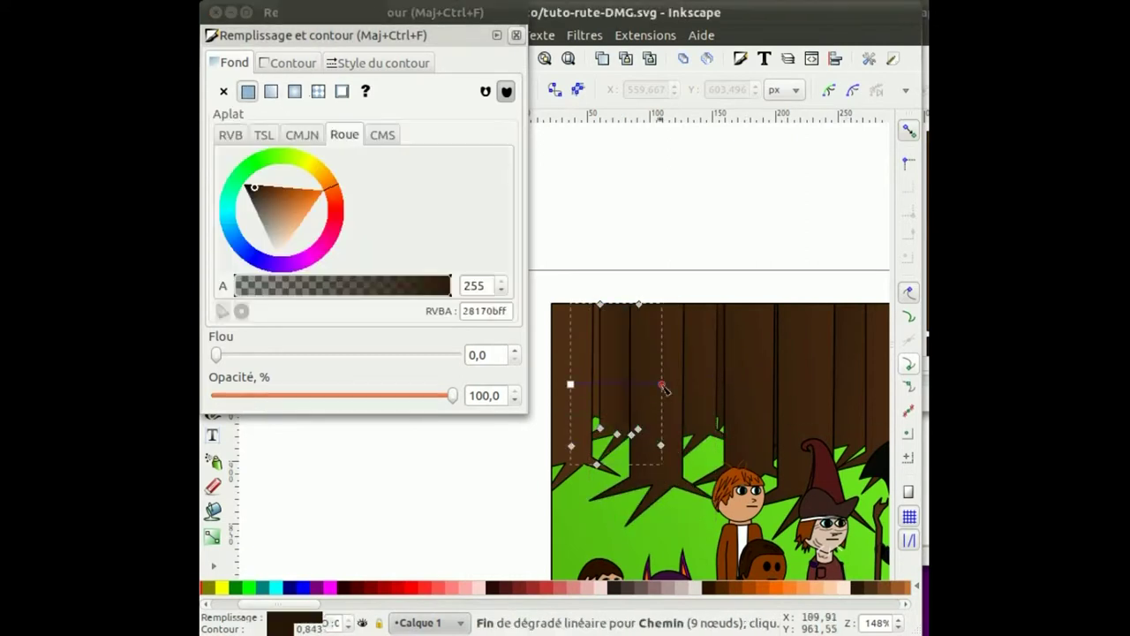
click(568, 391)
scroll(567, 391, up, 2)
scroll(579, 343, down, 2)
click(576, 341)
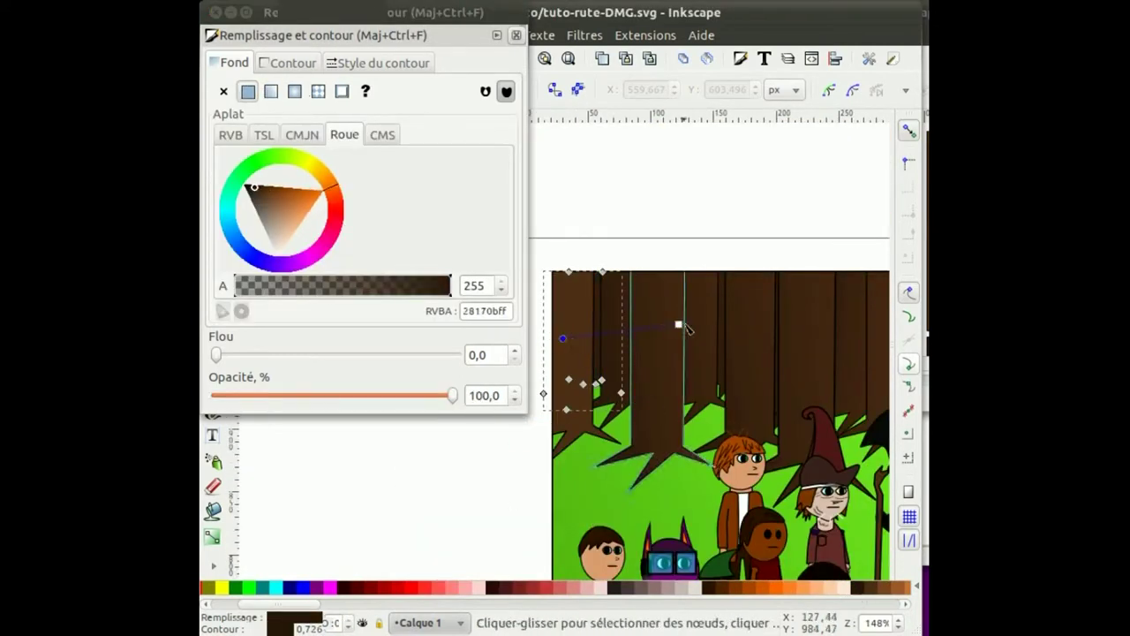
scroll(618, 397, down, 2)
- Drag a dark brown linear gradient across the cliff shape
click(657, 453)
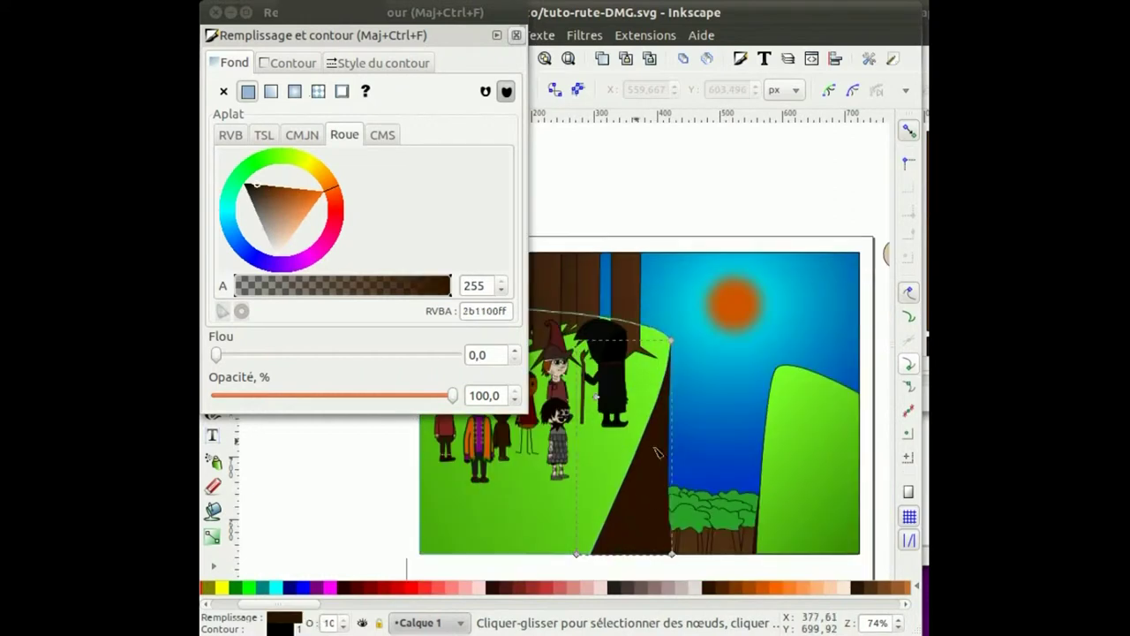
drag(675, 406, 513, 529)
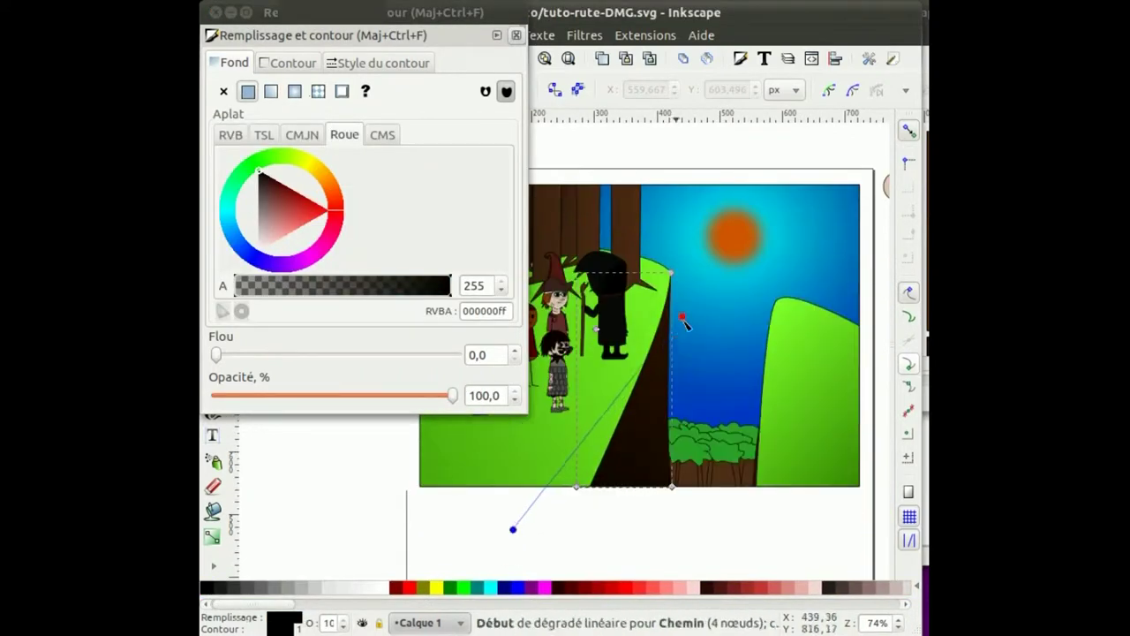
scroll(685, 353, up, 2)
key(ctrl+shift+f)
key(Escape)
- Draw a freehand shadow shape behind the grey-dressed character
key(s)
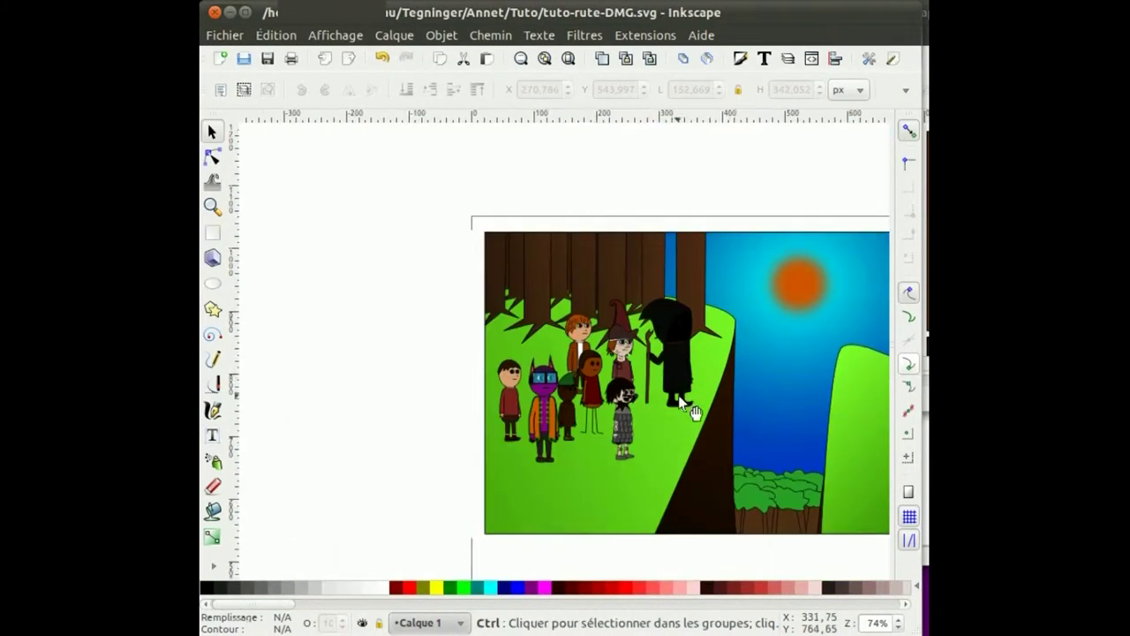
scroll(689, 408, up, 2)
key(p)
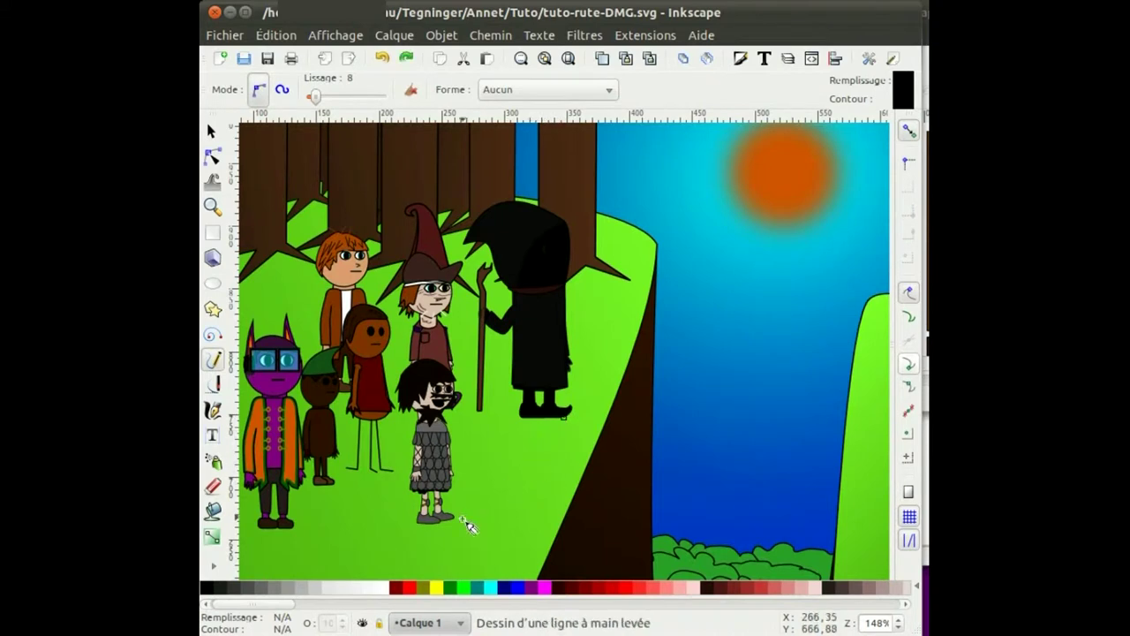
drag(527, 419, 521, 411)
scroll(521, 411, up, 2)
drag(609, 409, 449, 531)
scroll(448, 532, down, 2)
- Set the shadow's opacity to 85 and skew it across the grass
key(n)
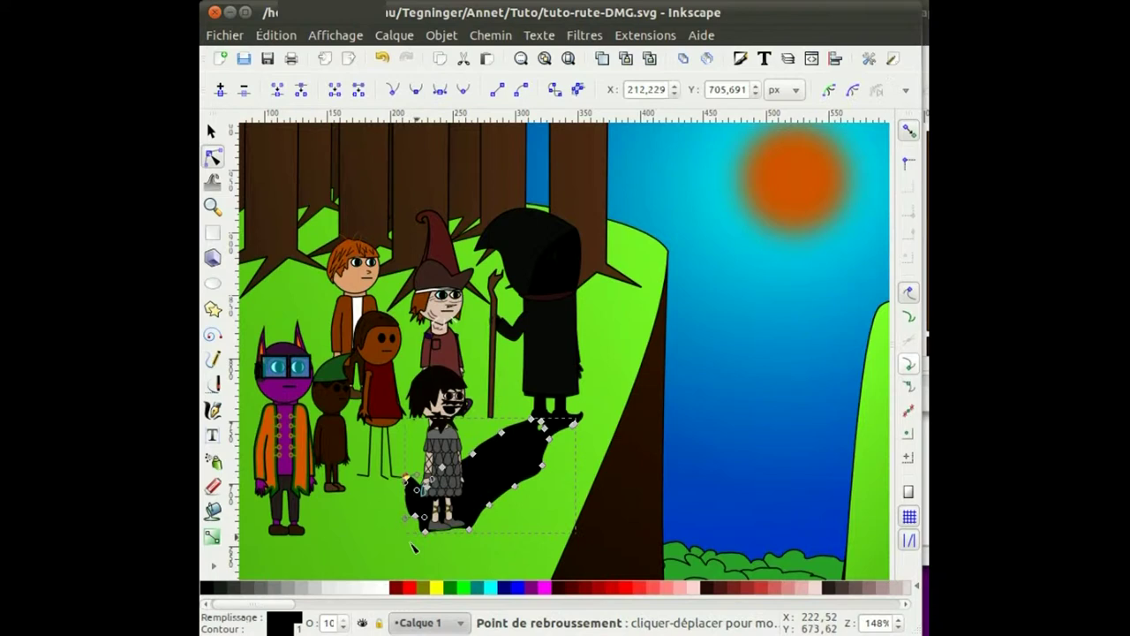
key(s)
key(shift+ctrl+f)
text(85)
key(shift+ctrl+f)
mouse_move(490, 417)
mouse_down()
mouse_move(509, 422)
mouse_move(507, 462)
mouse_up()
- Draw a second blurred shadow stretching down from the character's feet
key(p)
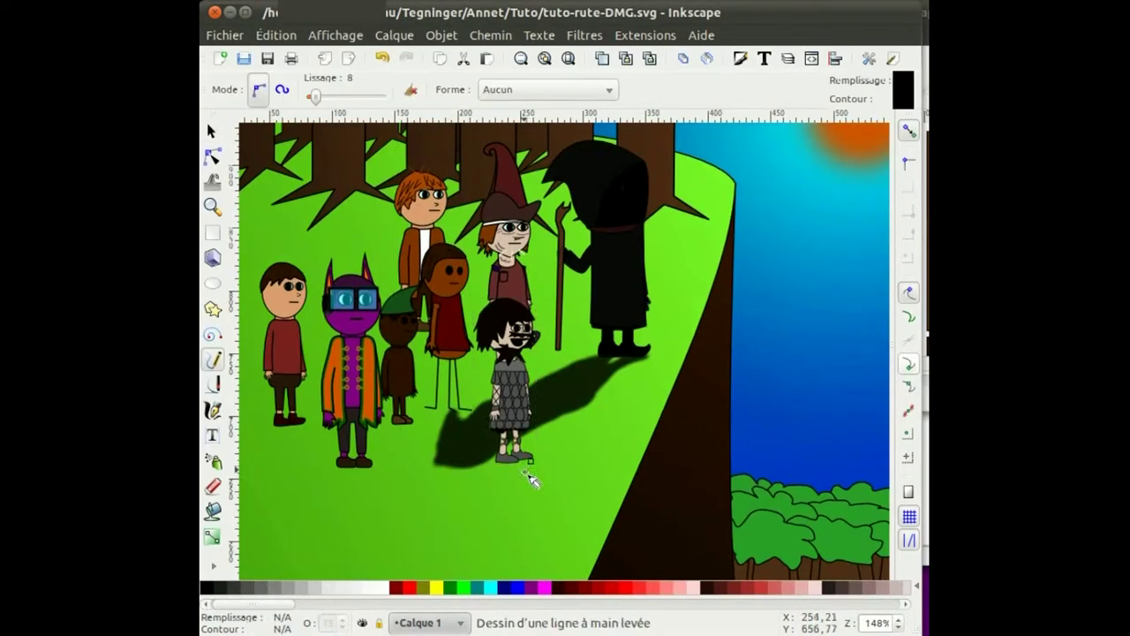
key(s)
drag(503, 488, 315, 529)
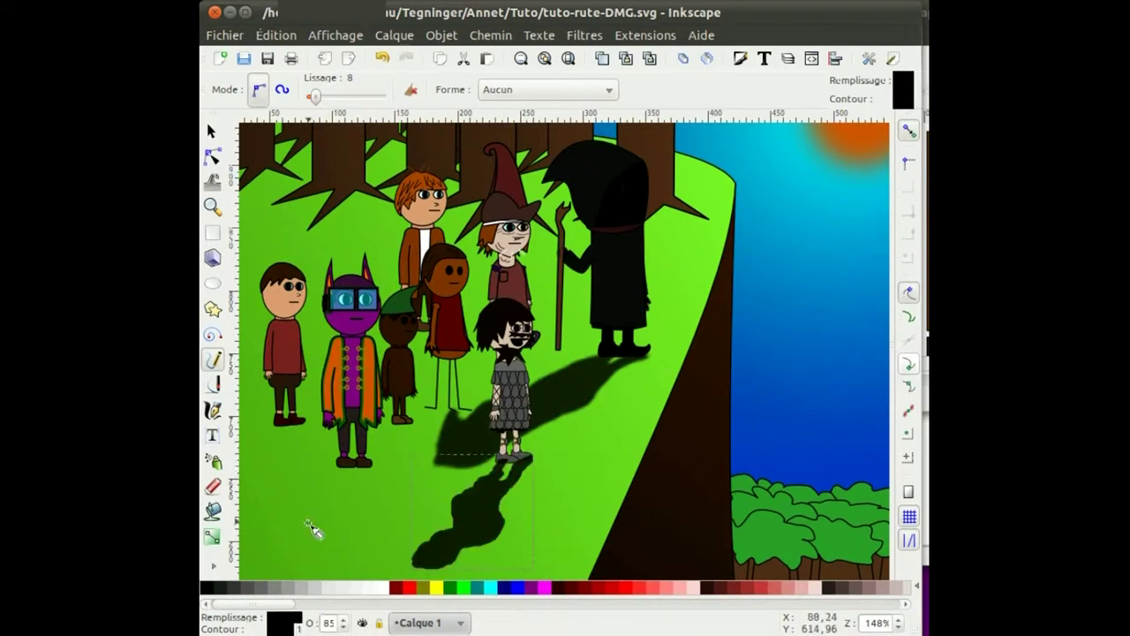
key(shift+ctrl+f)
click(516, 356)
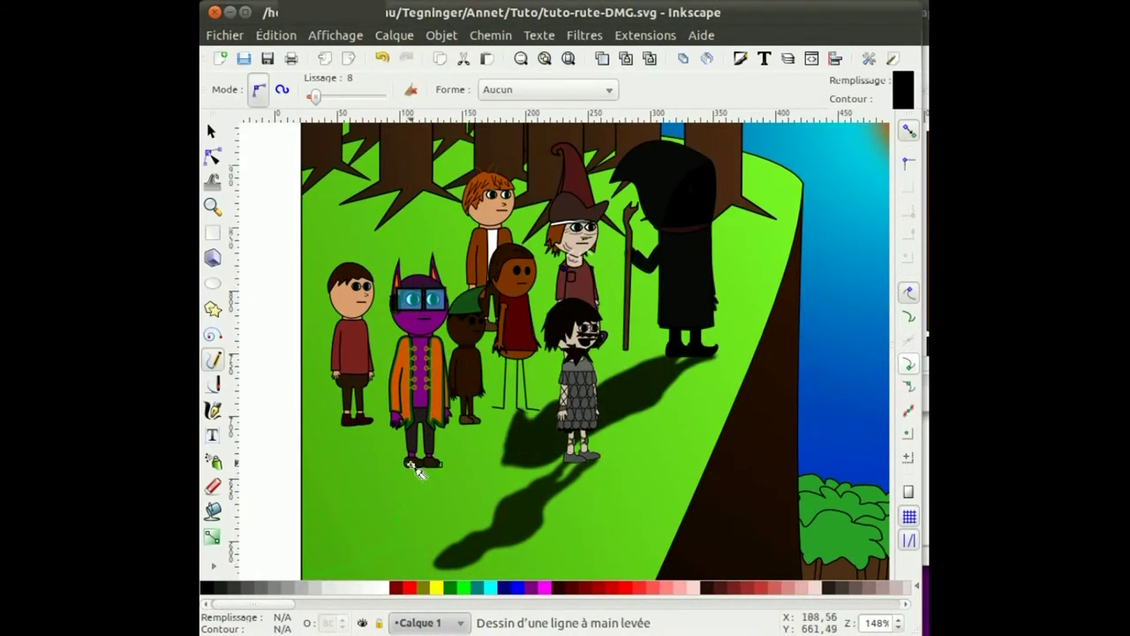
- Draw a shadow under the purple character's feet and reshape it by moving a node
drag(415, 471, 422, 465)
scroll(422, 465, up, 2)
key(F2)
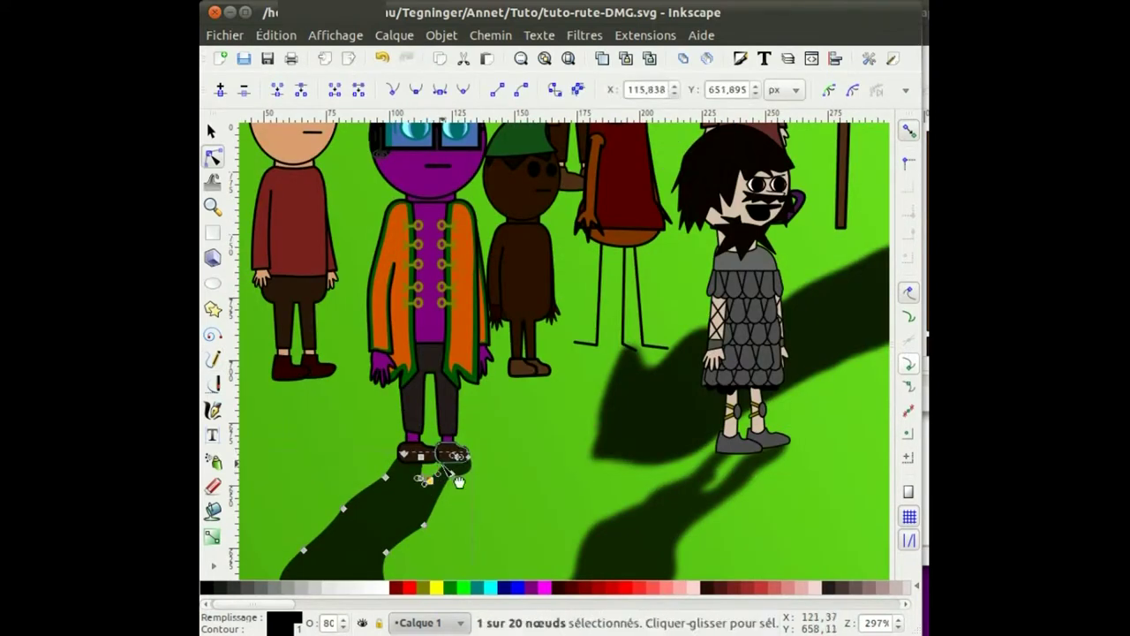
key(s)
scroll(458, 482, down, 2)
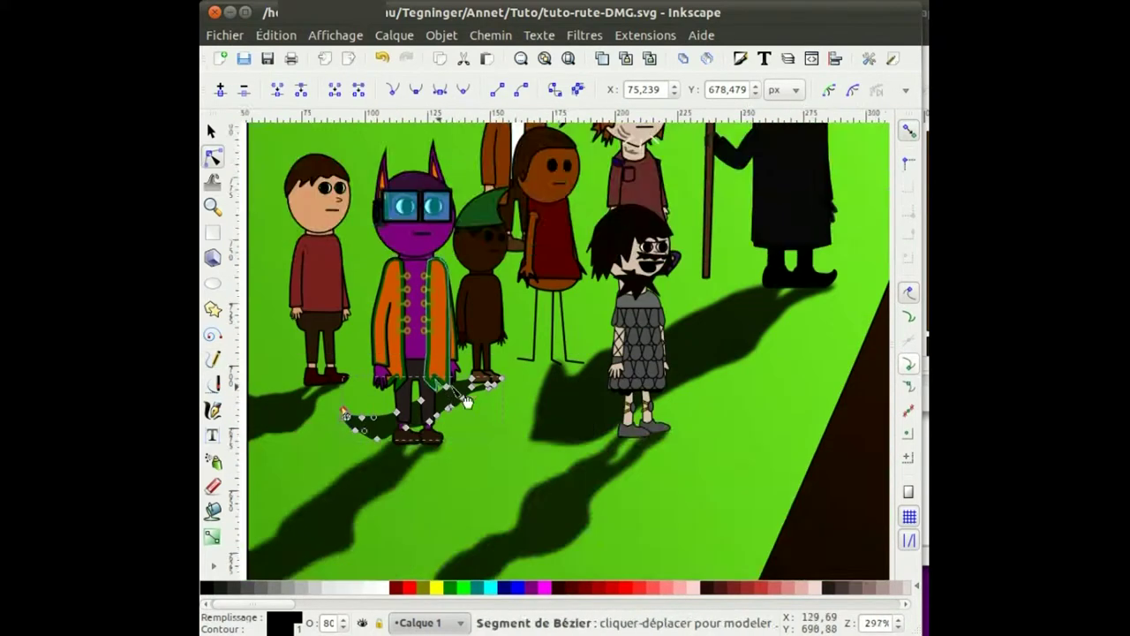
drag(513, 392, 514, 391)
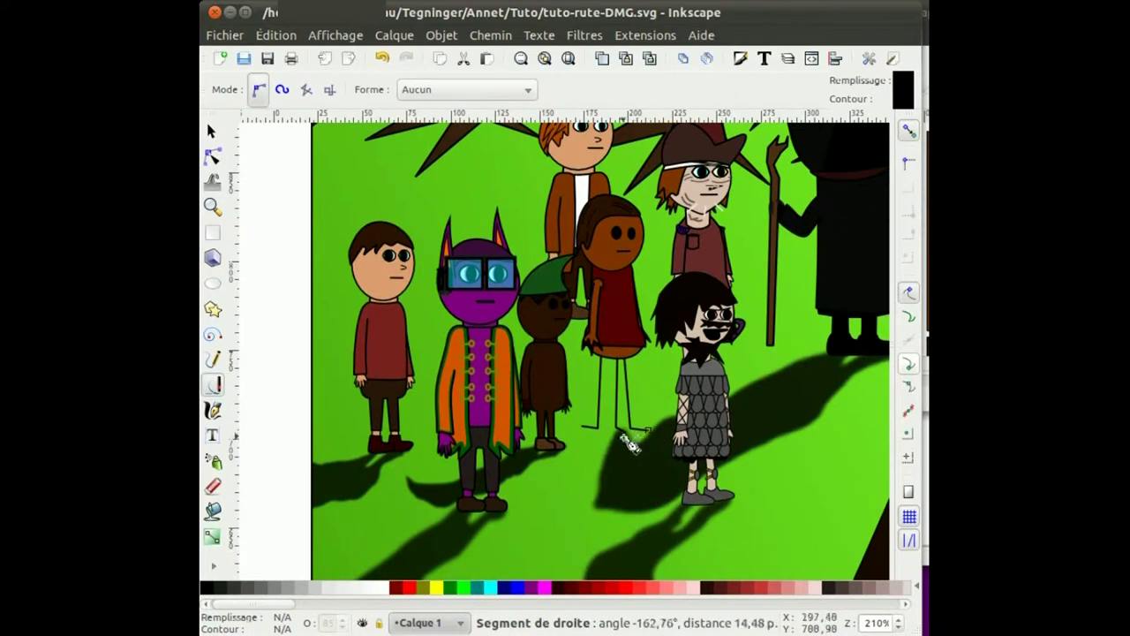
- Zoom out to the whole scene and select a shadow node for editing
key(5)
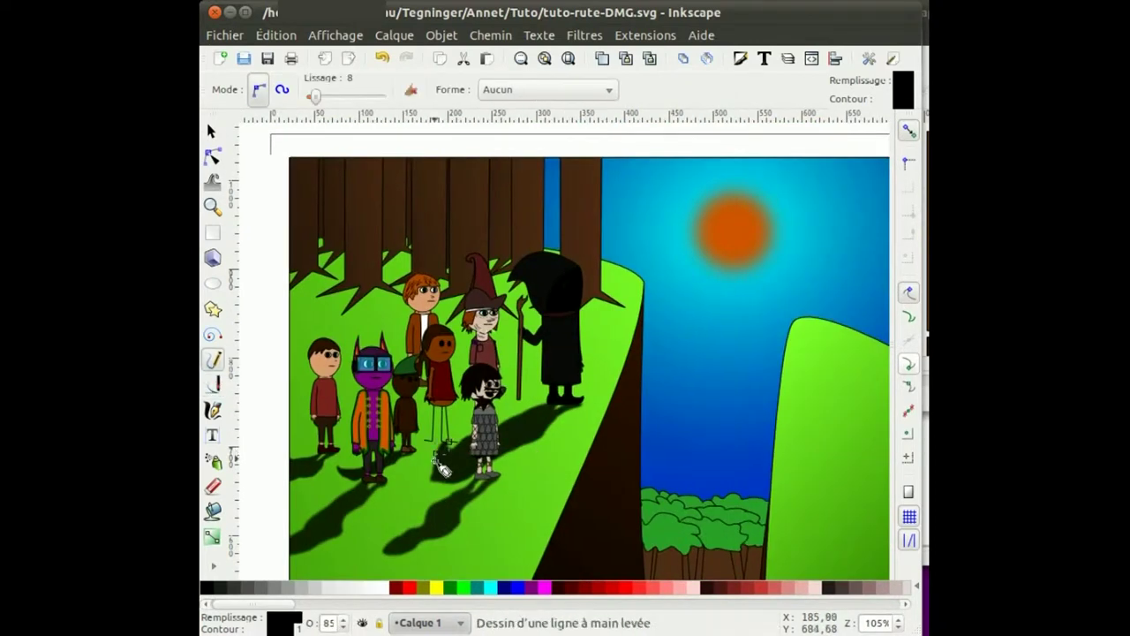
scroll(428, 459, up, 2)
scroll(428, 459, up, 2)
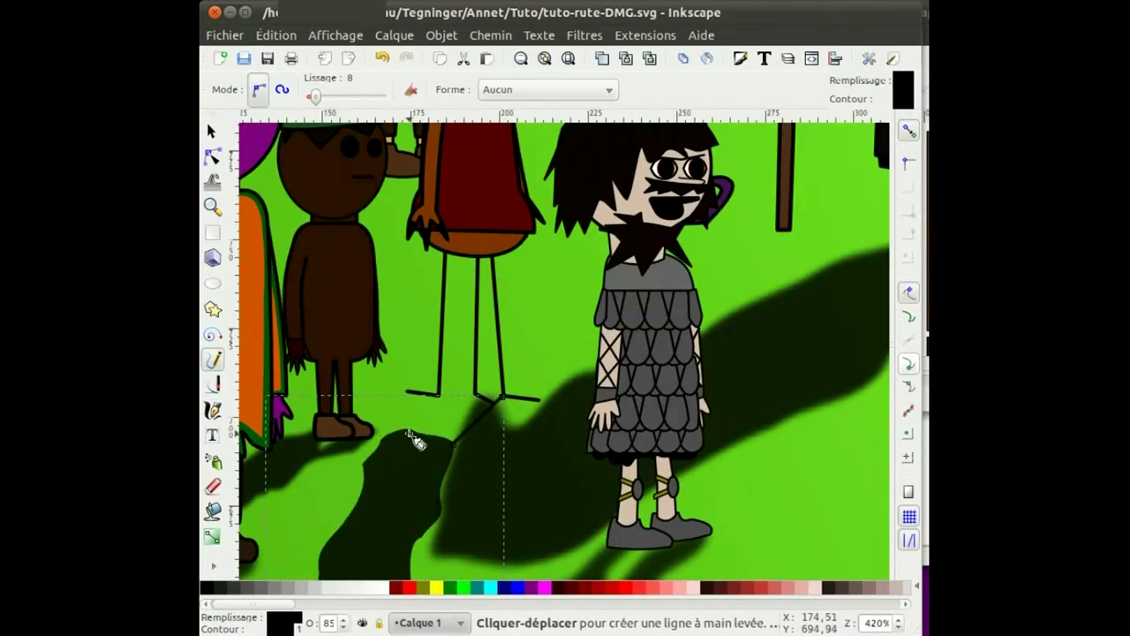
scroll(415, 442, up, 2)
key(n)
click(398, 421)
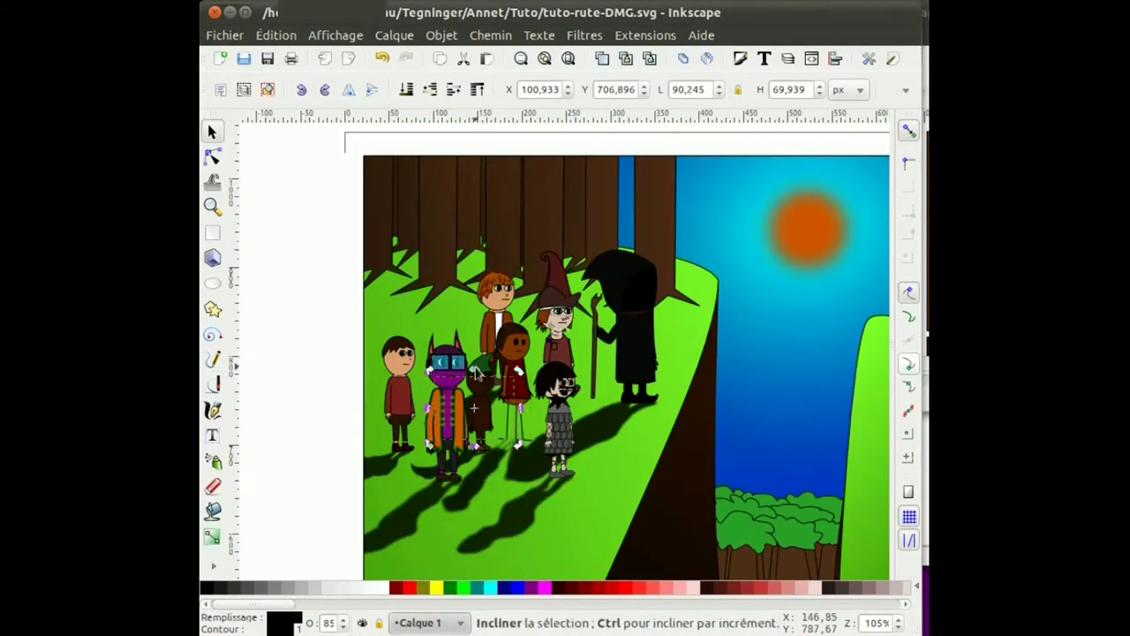
- Give the background tree trunks brown linear gradients
key(p)
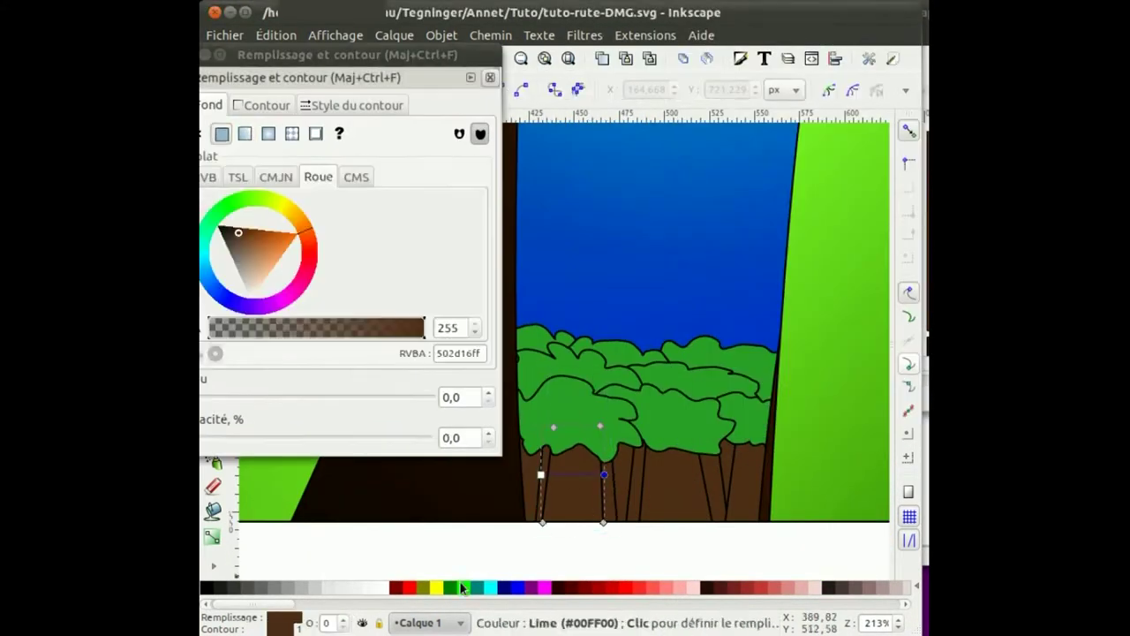
ctrl+scroll(583, 494, up, 1)
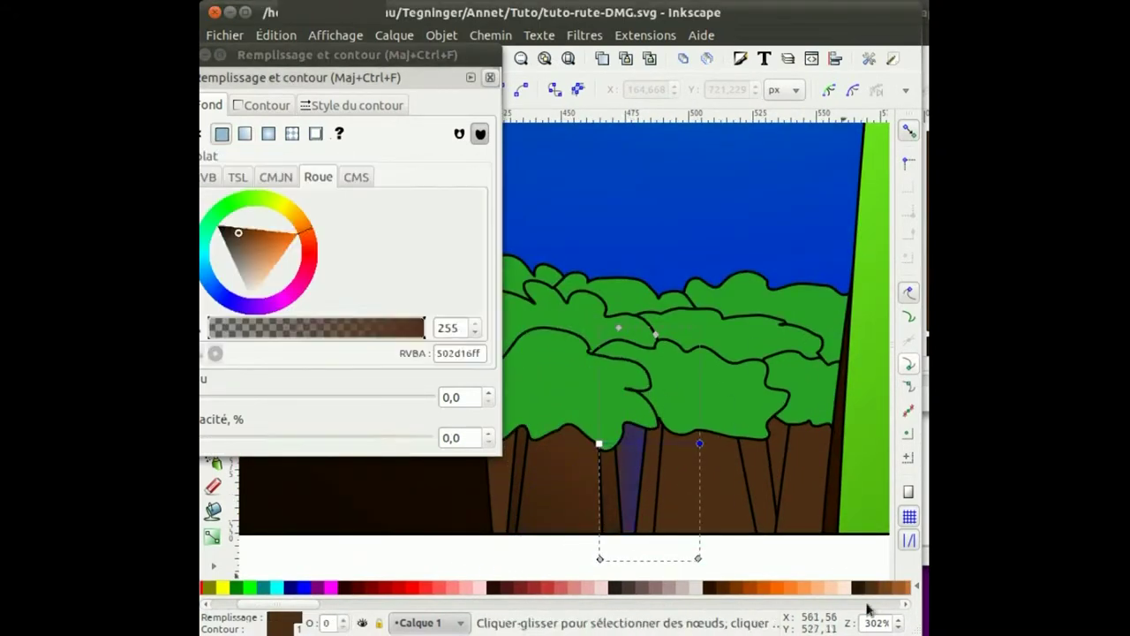
drag(575, 550, 642, 397)
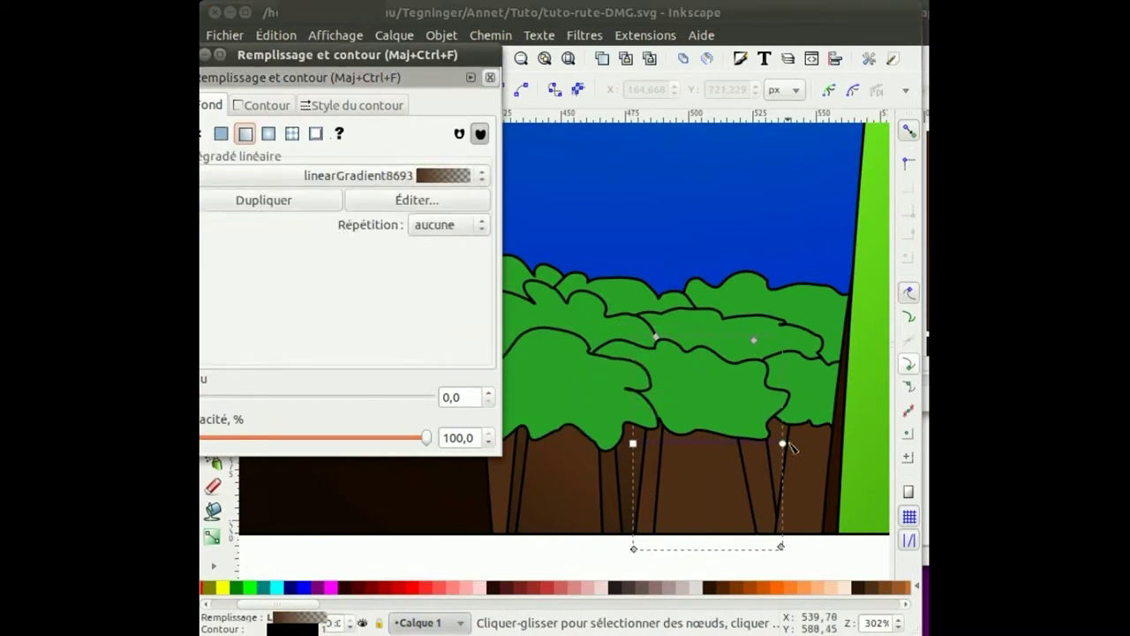
key(minus)
key(minus)
click(728, 457)
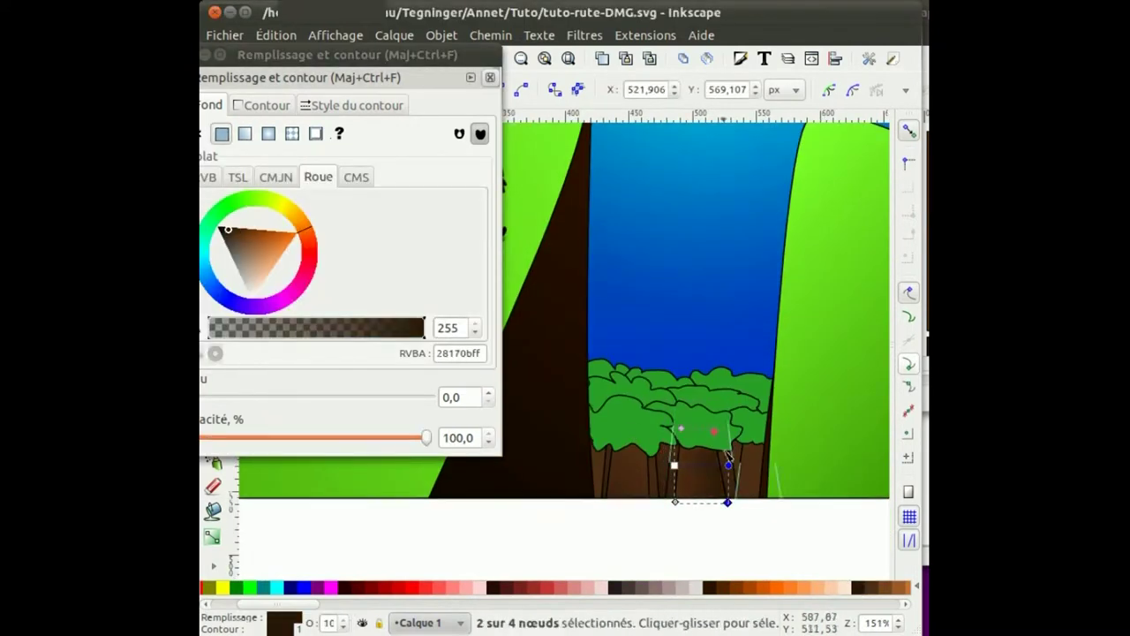
key(plus)
key(plus)
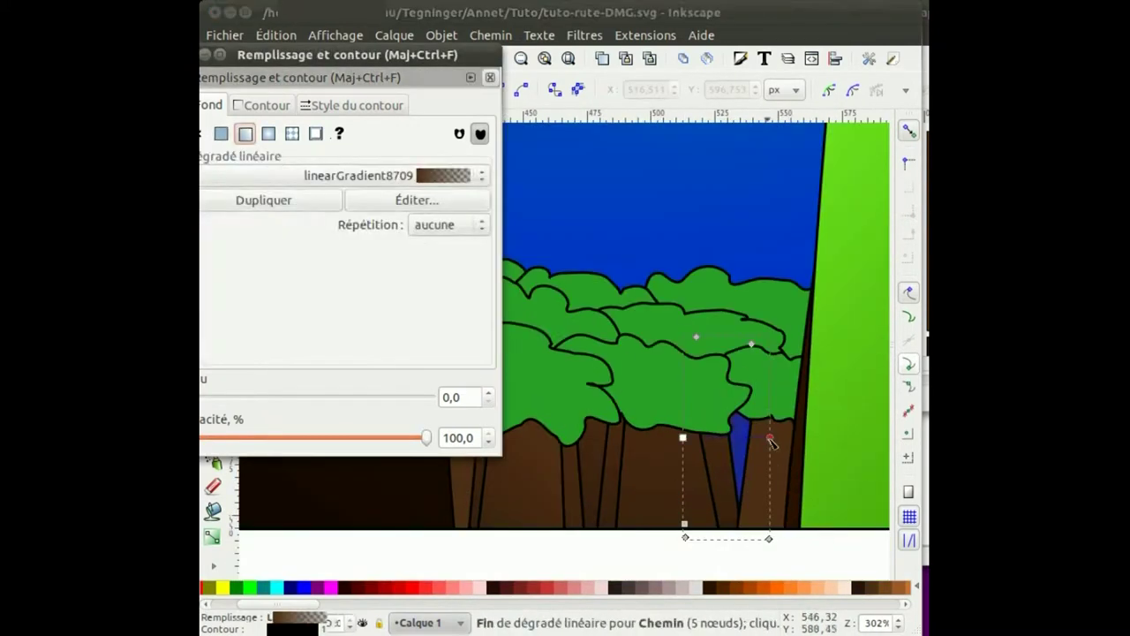
click(831, 505)
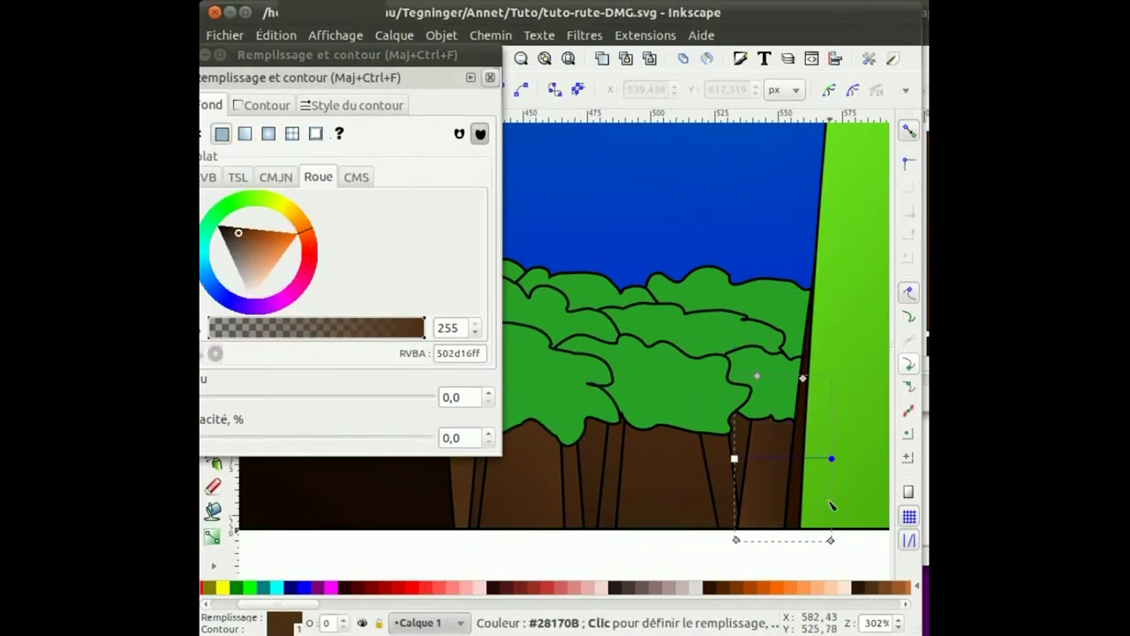
key(Tab)
key(Tab)
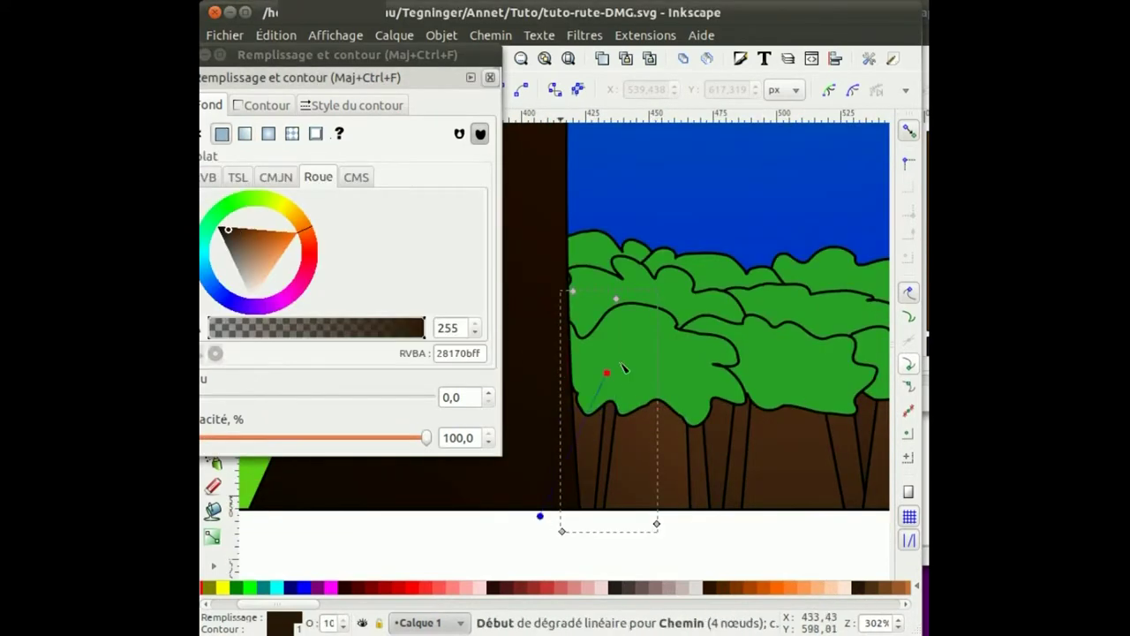
key(Tab)
- Recolour the overlapping bushes dark green from the palette
scroll(641, 399, down, 2)
scroll(556, 587, right, 5)
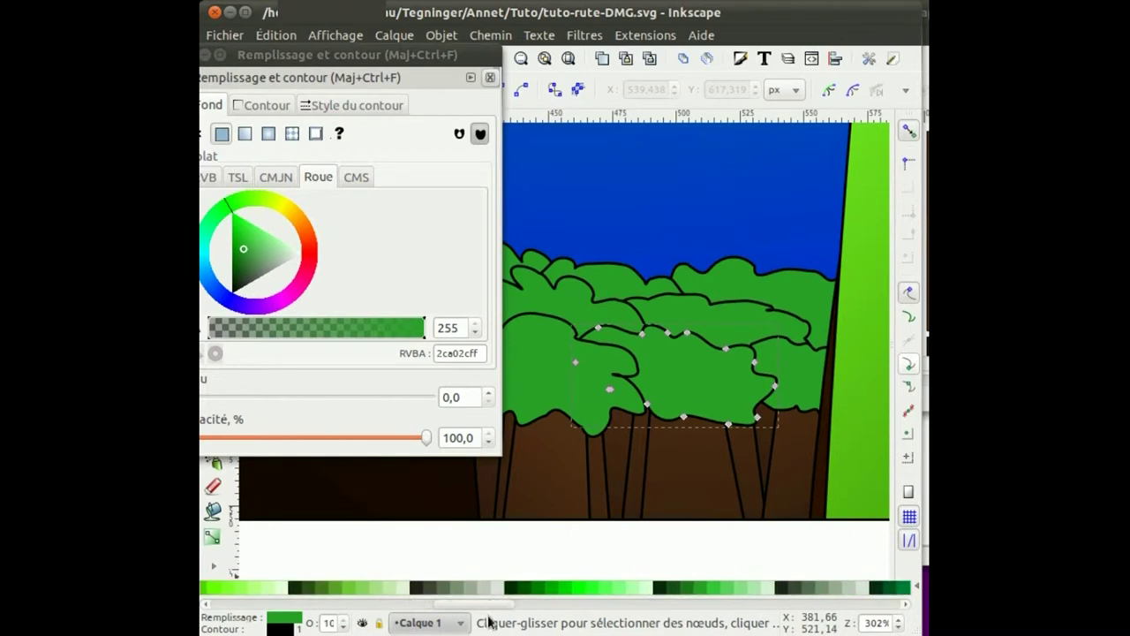
click(304, 587)
scroll(581, 449, down, 2)
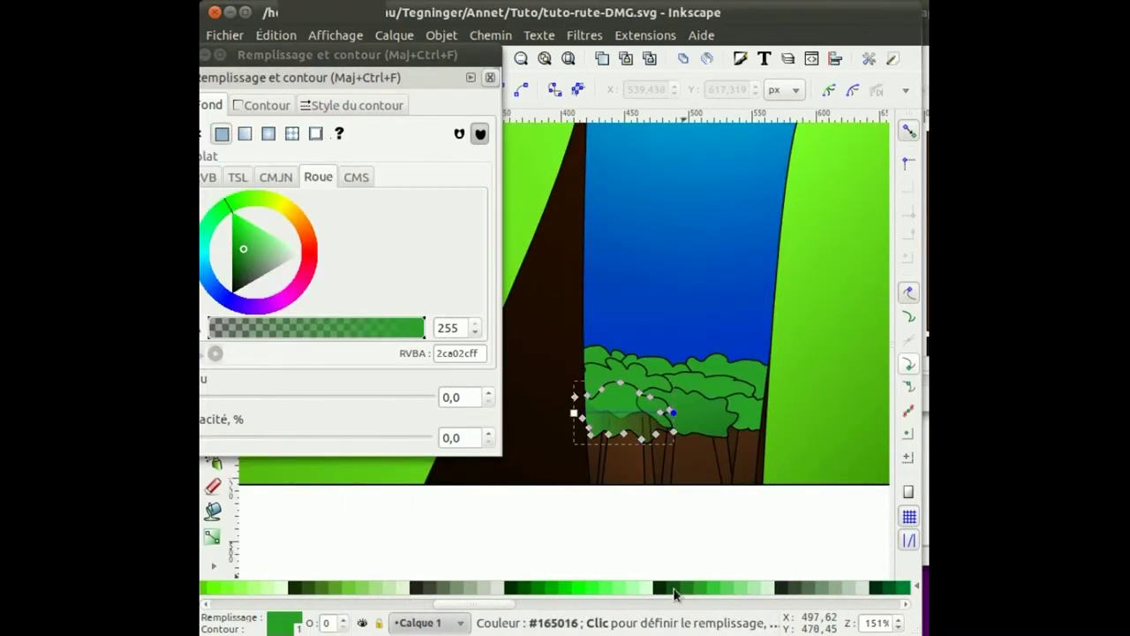
click(621, 433)
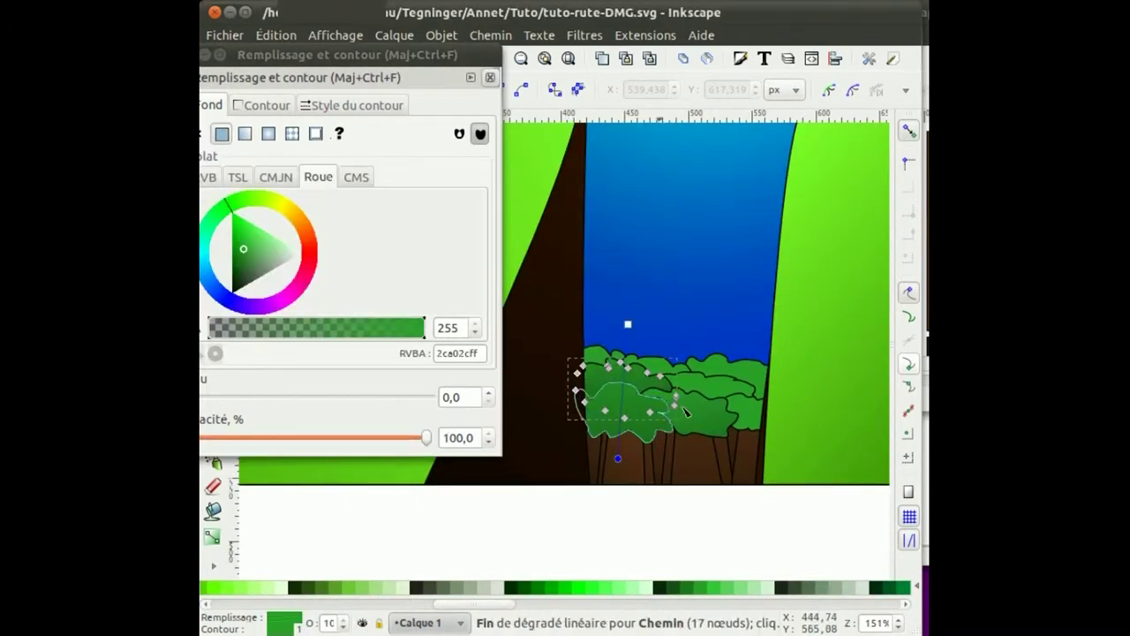
key(Tab)
key(Tab)
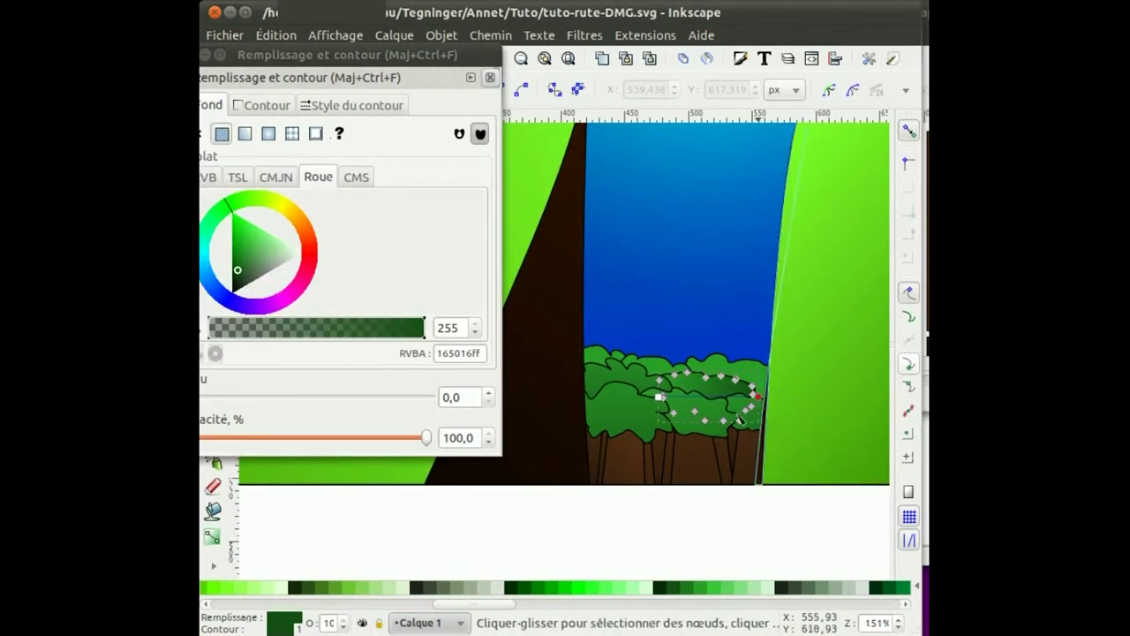
key(Tab)
key(Tab)
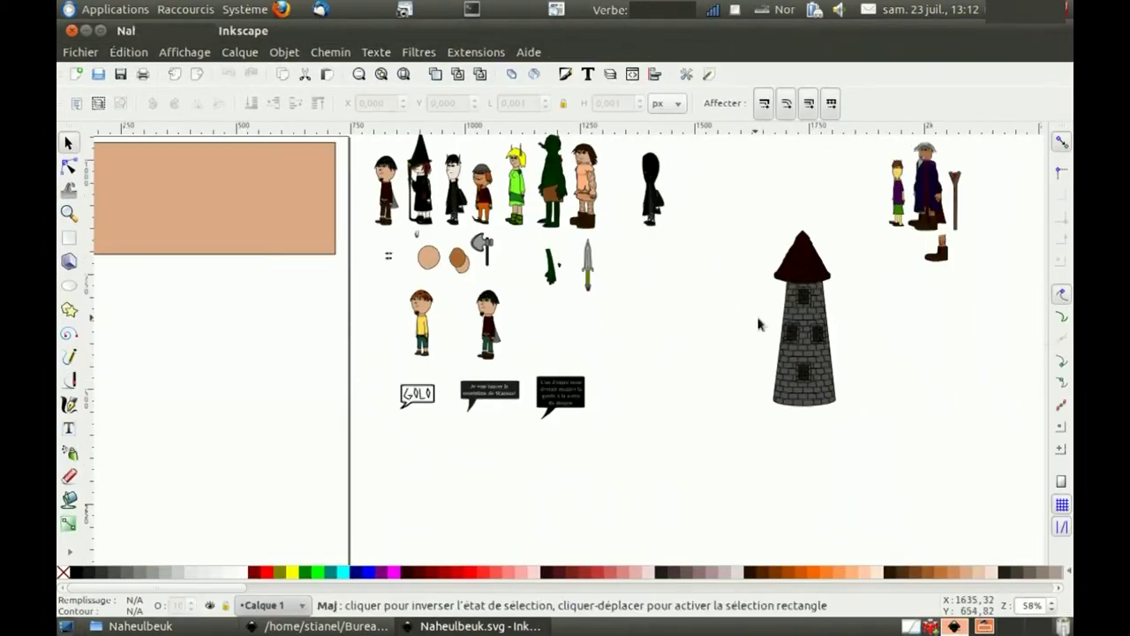
- Drag the stone tower from Naheulbeuk.svg into the forest drawing window
click(801, 323)
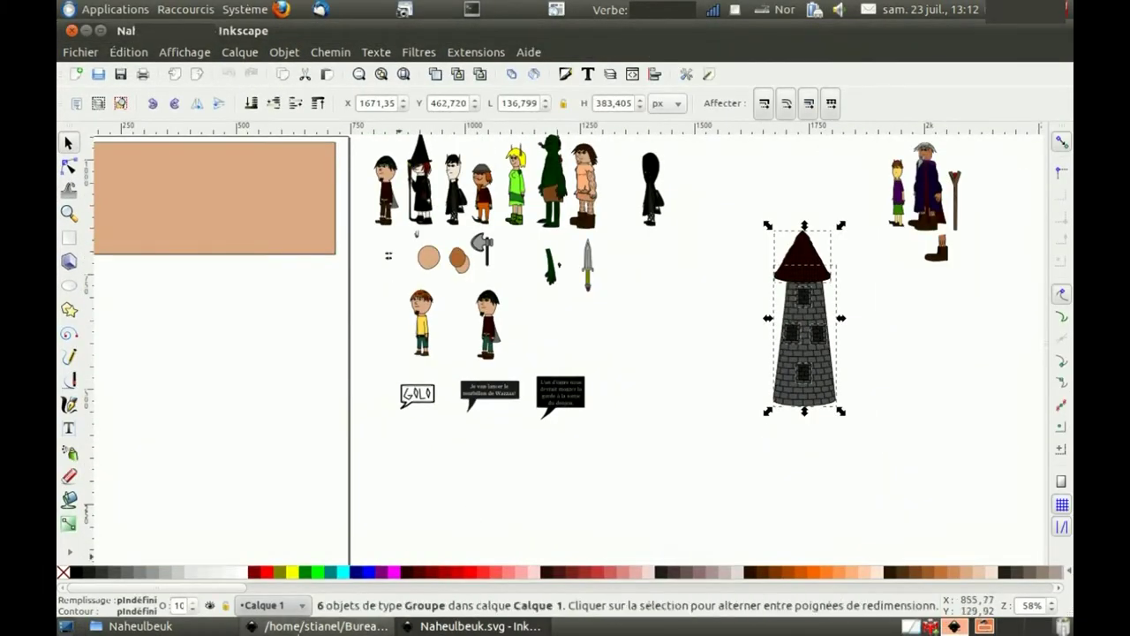
drag(801, 322, 209, 250)
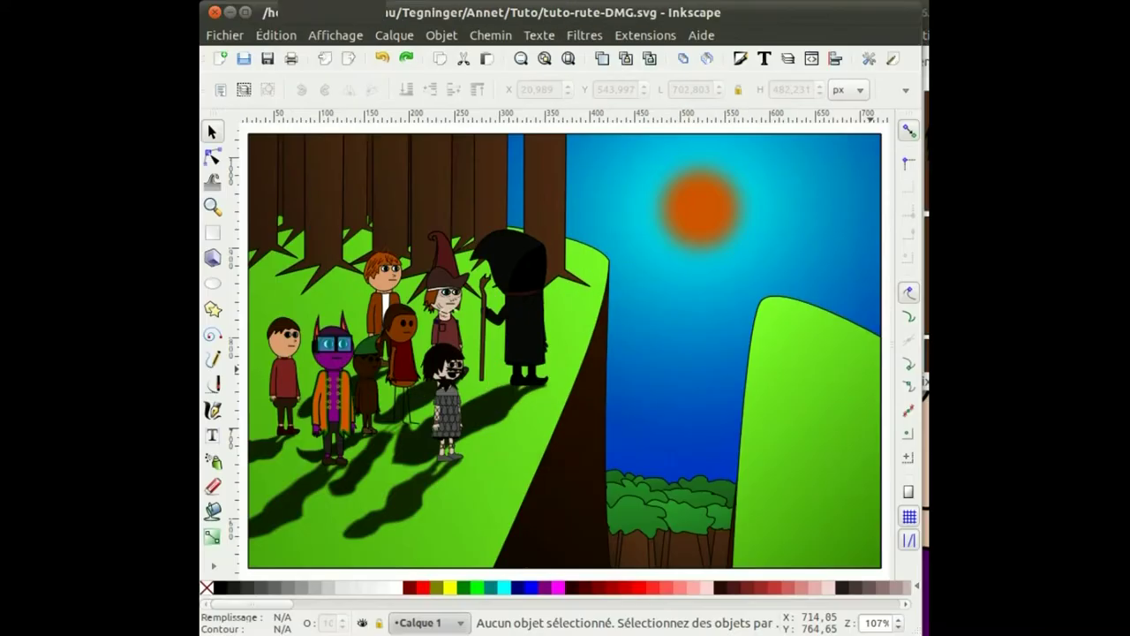
- Shrink the spaceship into the sky and draw speed lines behind it
drag(696, 356, 759, 350)
key(plus)
key(plus)
mouse_move(532, 403)
mouse_down()
mouse_move(504, 429)
mouse_move(467, 433)
mouse_up()
key(p)
drag(463, 375, 380, 374)
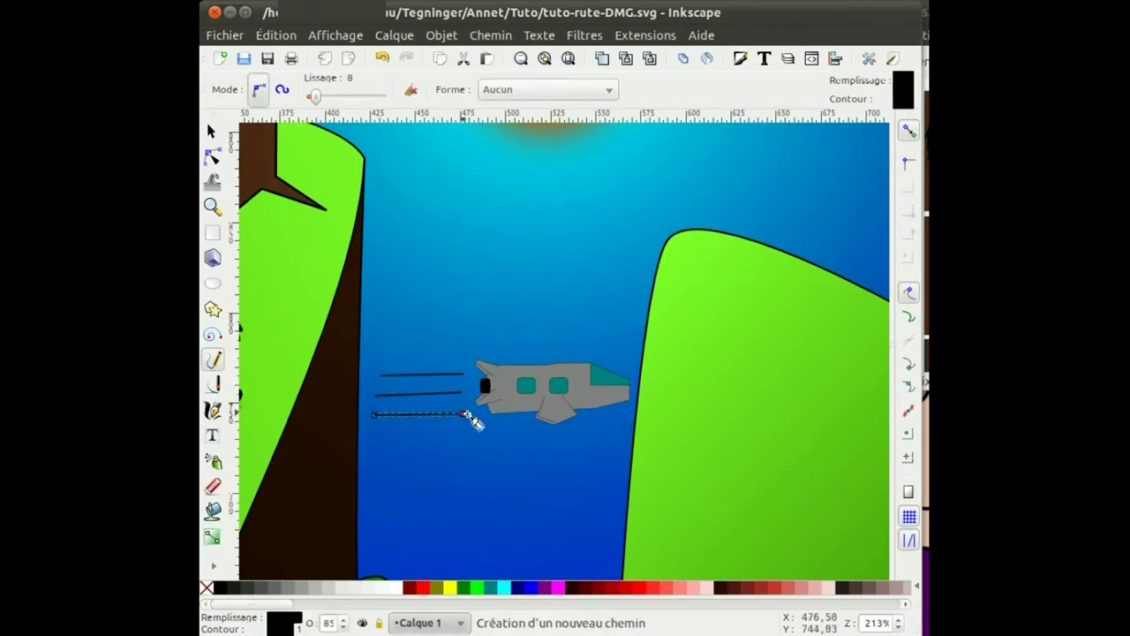
key(F1)
- Select the ship's hull pieces and set their gradient end colour to black
key(5)
key(3)
key(ctrl+shift+f)
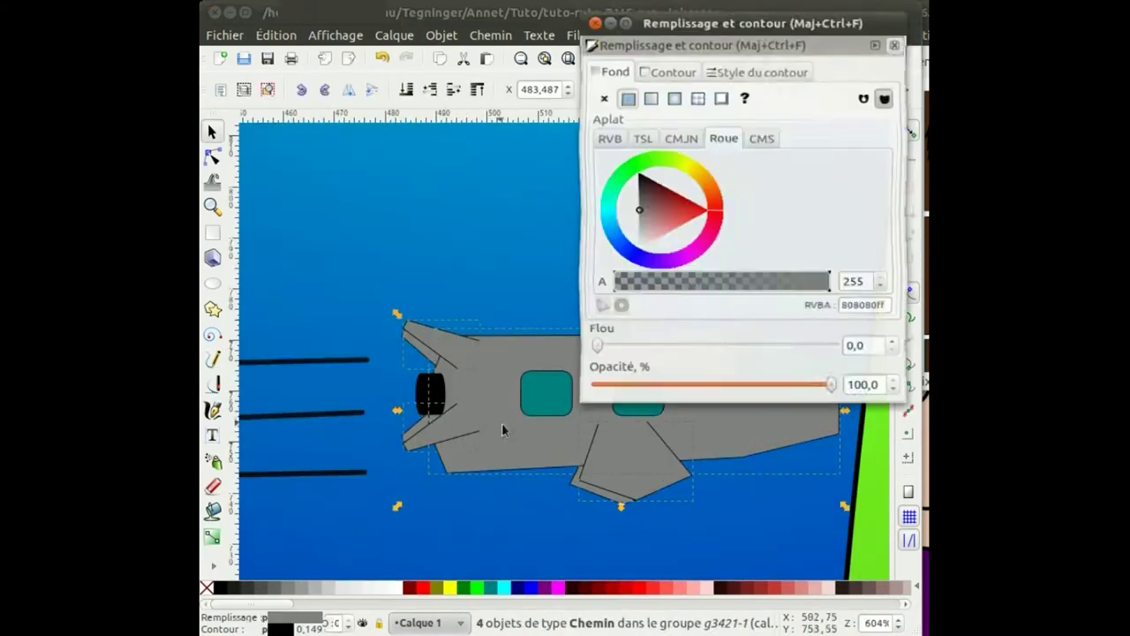
key(F2)
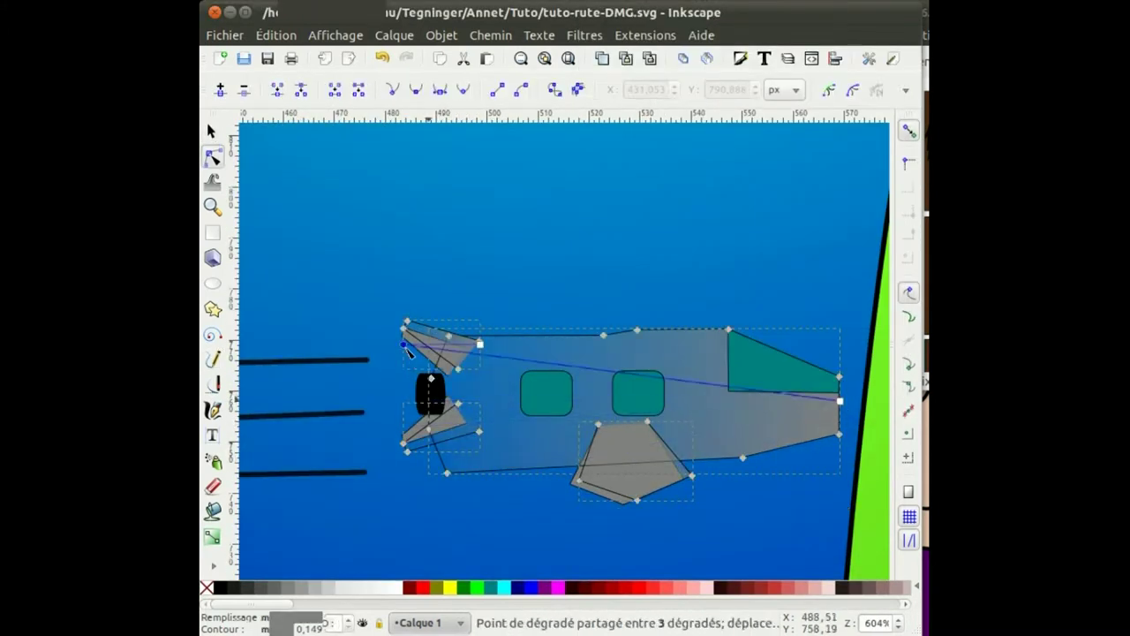
click(250, 581)
scroll(566, 479, down, 2)
scroll(570, 481, down, 2)
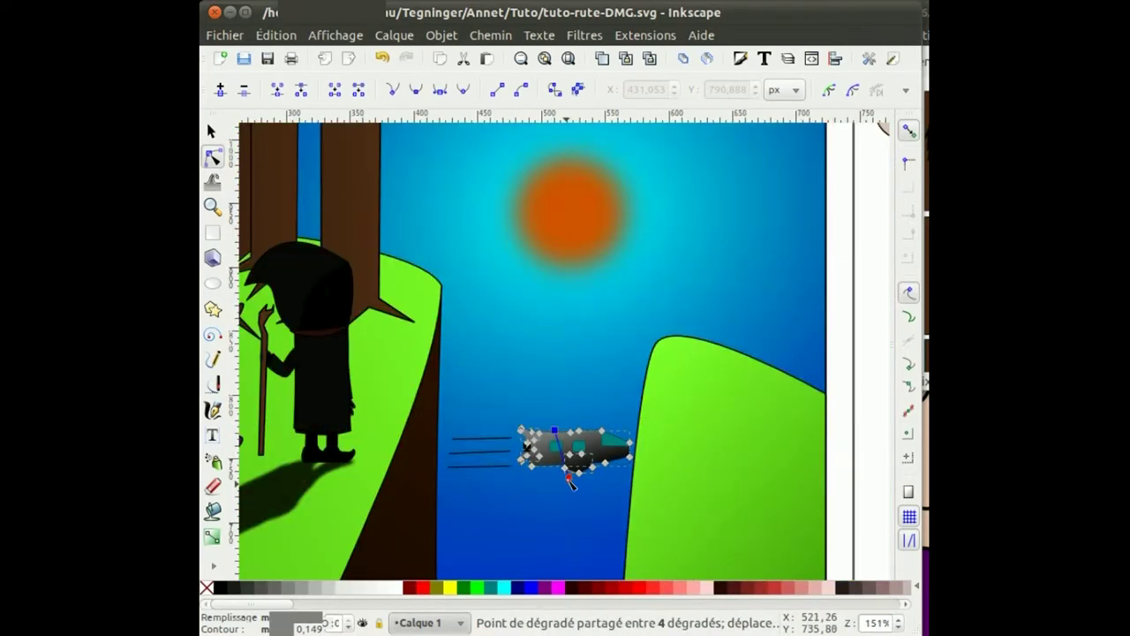
scroll(558, 434, up, 2)
scroll(559, 434, up, 2)
- Apply linear gradient fills to the ship's hull, lower fin and nose
key(ctrl+shift+f)
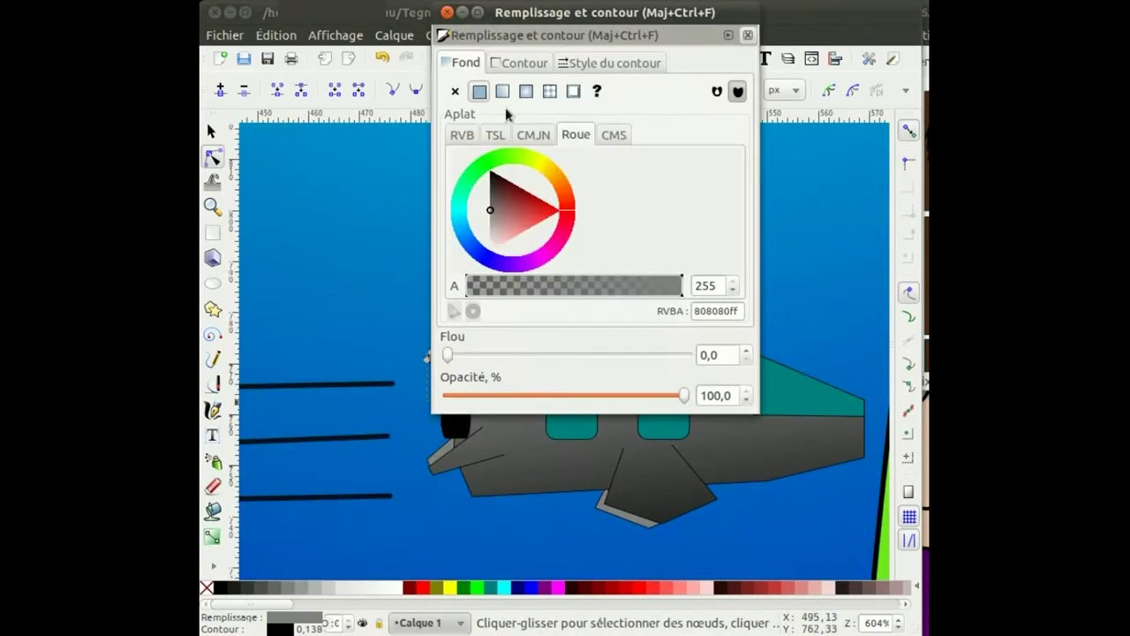
click(490, 90)
key(ctrl+shift+f)
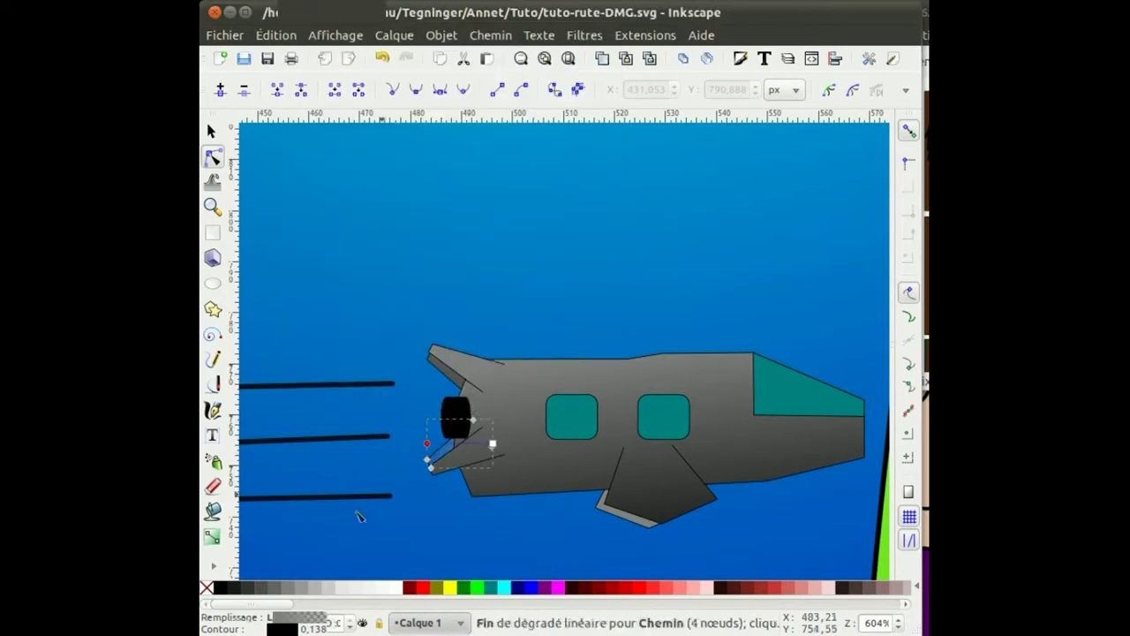
click(649, 512)
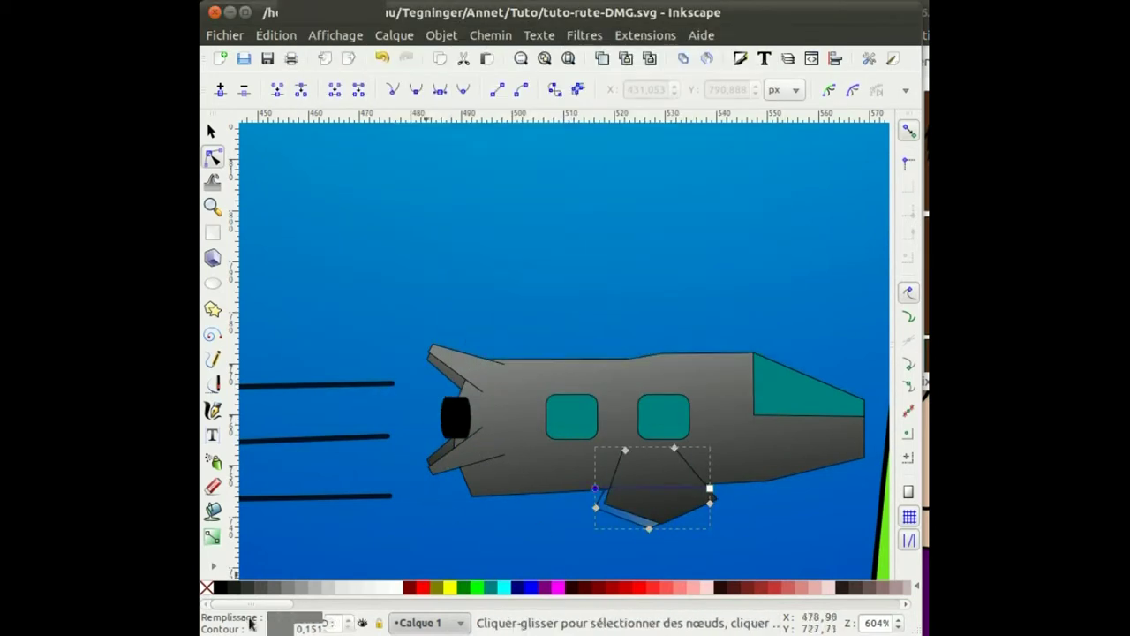
scroll(639, 528, down, 2)
scroll(600, 397, up, 1)
scroll(601, 436, down, 2)
click(551, 477)
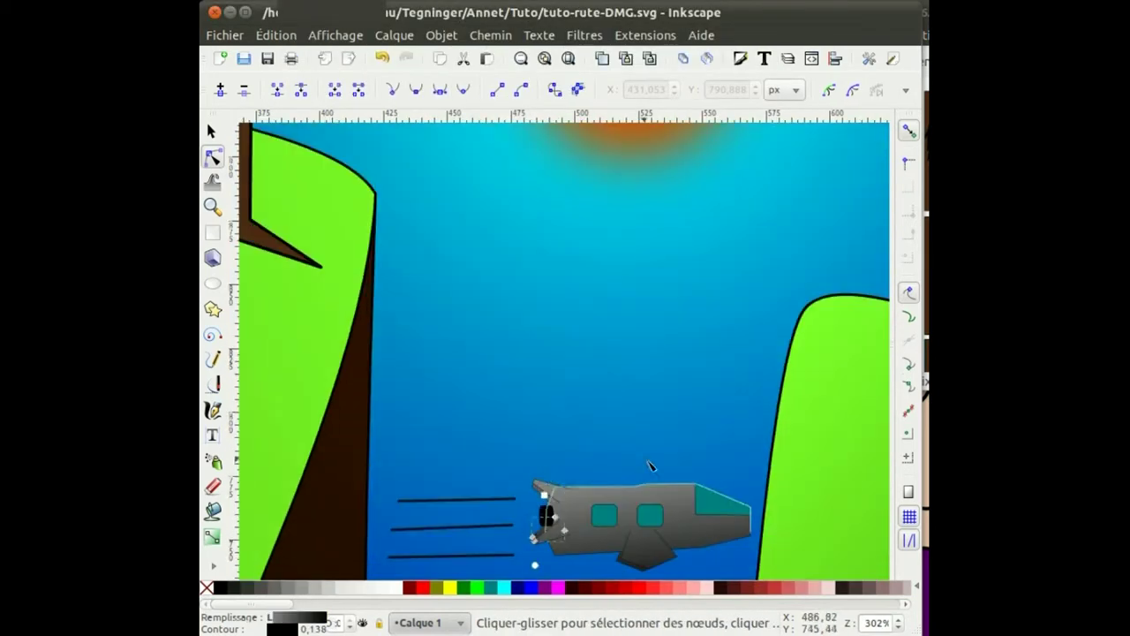
scroll(649, 465, up, 2)
key(ctrl+shift+f)
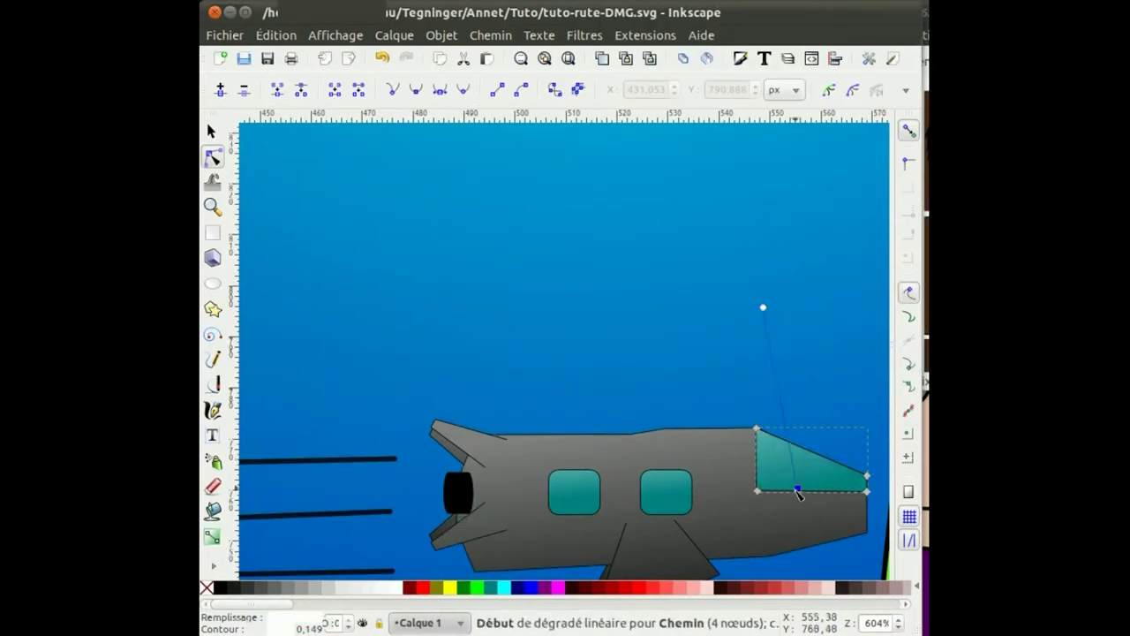
scroll(746, 476, down, 3)
- Shrink the tower copy to about a third and place it among the distant bushes
scroll(733, 488, up, 4)
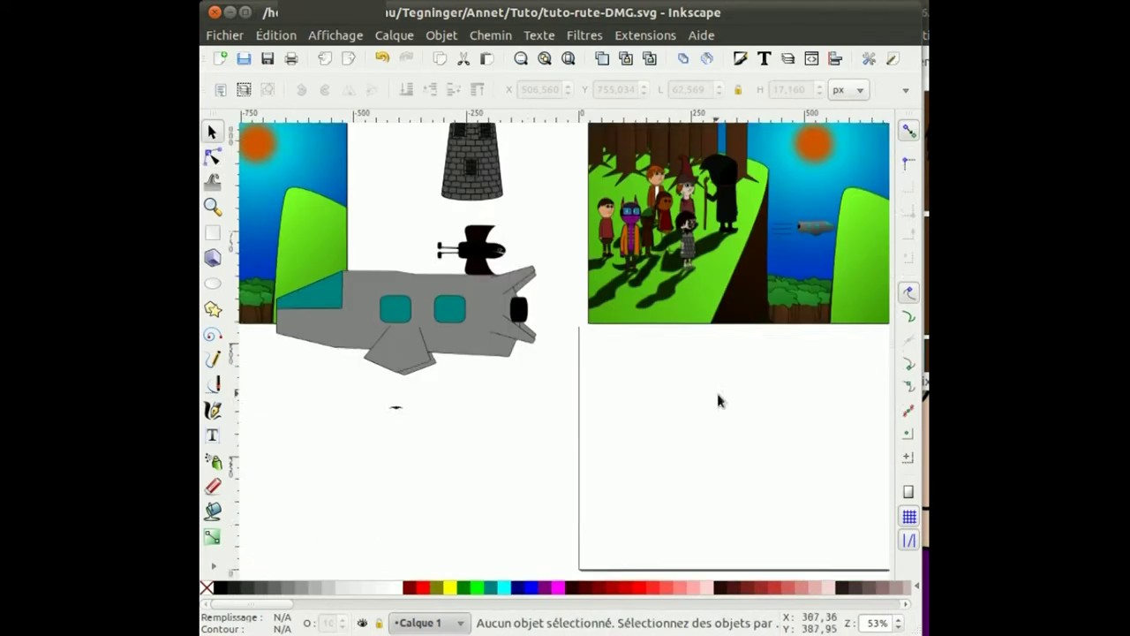
drag(839, 340, 830, 401)
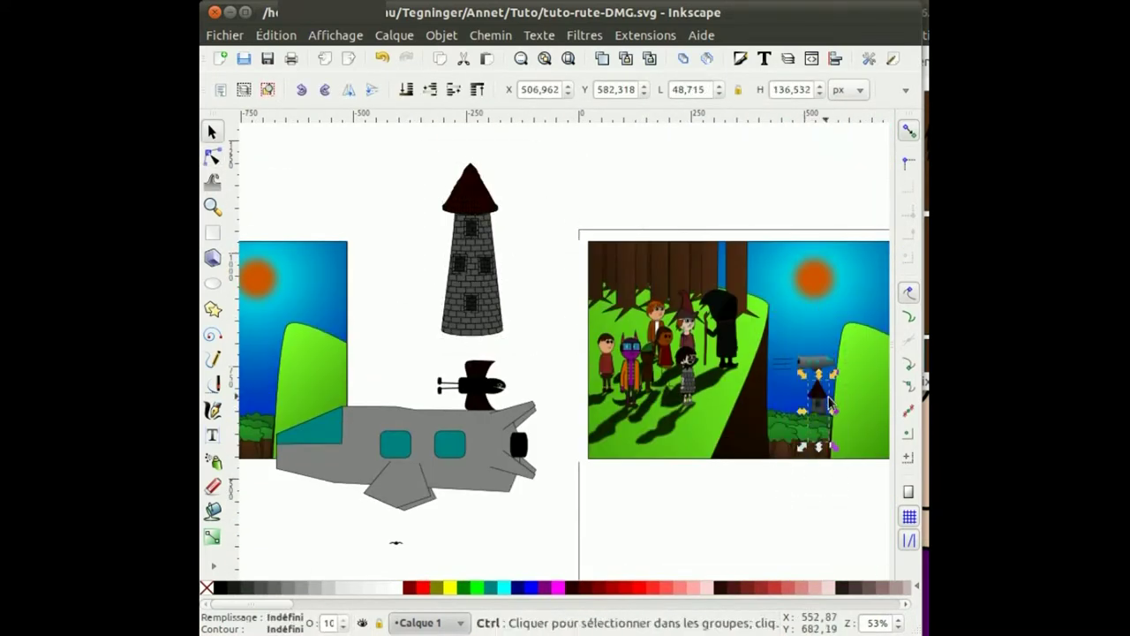
scroll(830, 402, up, 4)
drag(662, 324, 678, 353)
drag(673, 441, 676, 457)
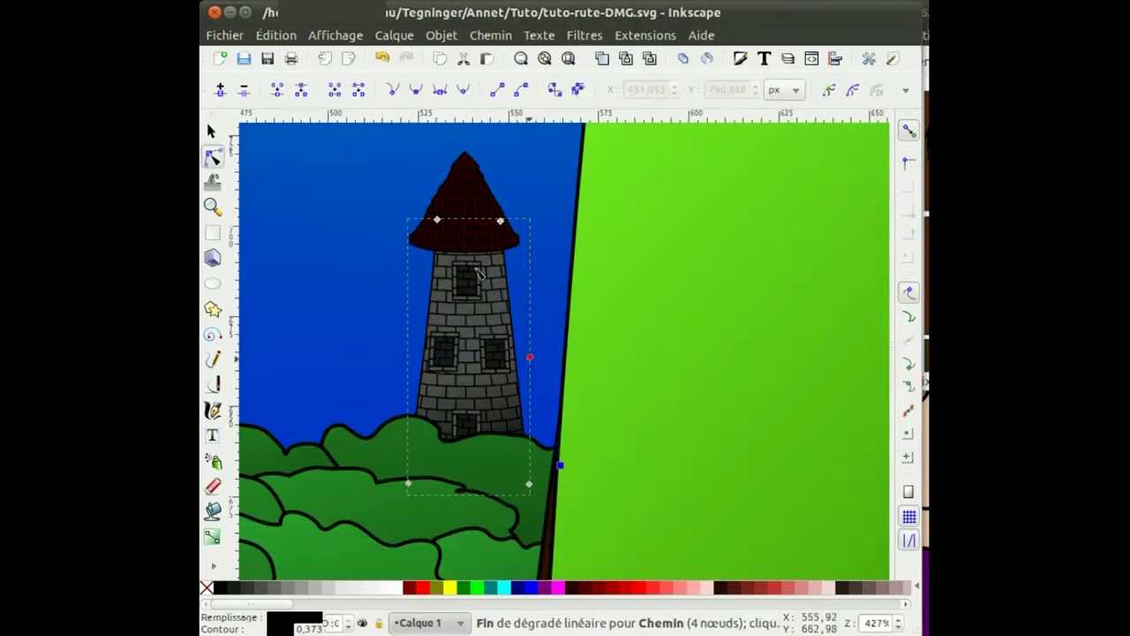
scroll(560, 469, down, 2)
scroll(510, 406, up, 5)
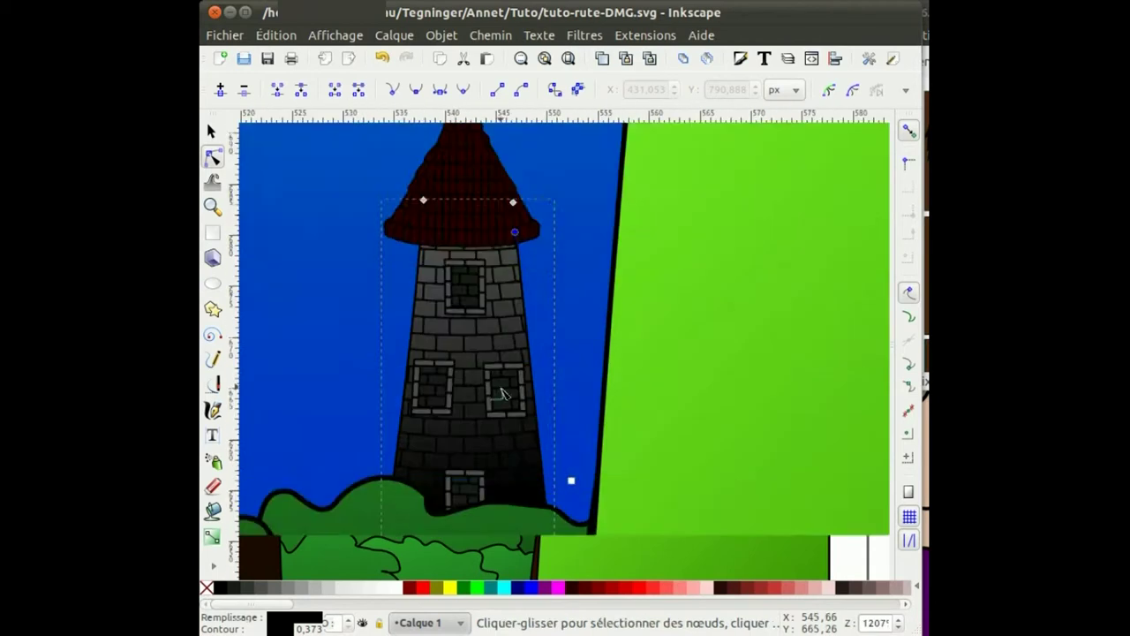
scroll(503, 393, up, 2)
- Select the sill under the tower's right window and navigate around the tower's stones
click(500, 448)
scroll(516, 375, up, 2)
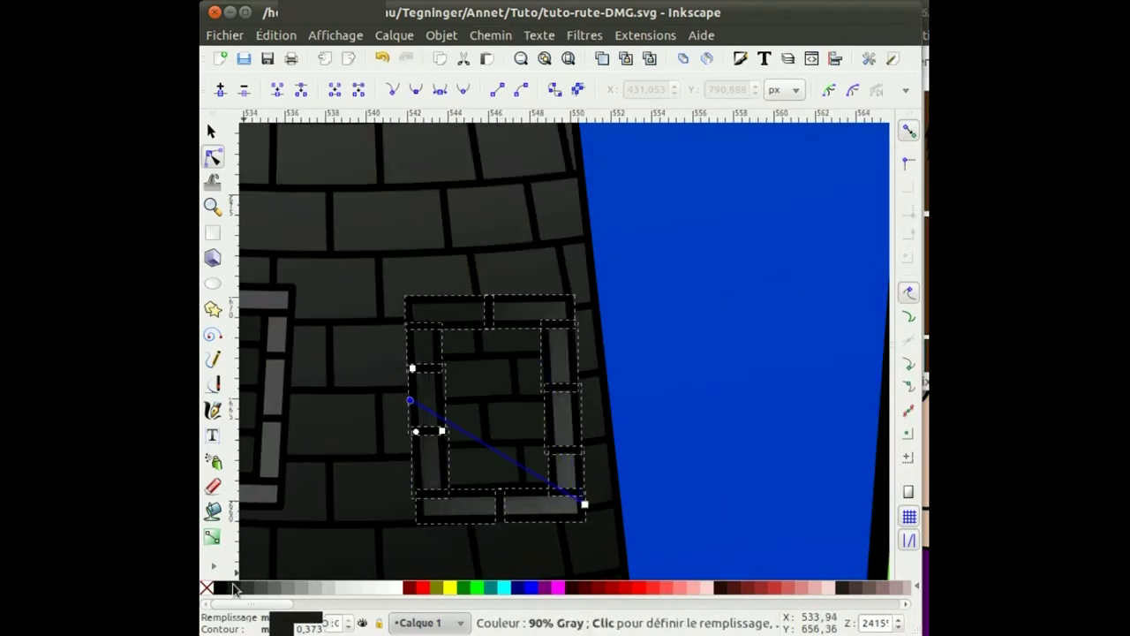
scroll(332, 473, down, 4)
scroll(343, 422, up, 1)
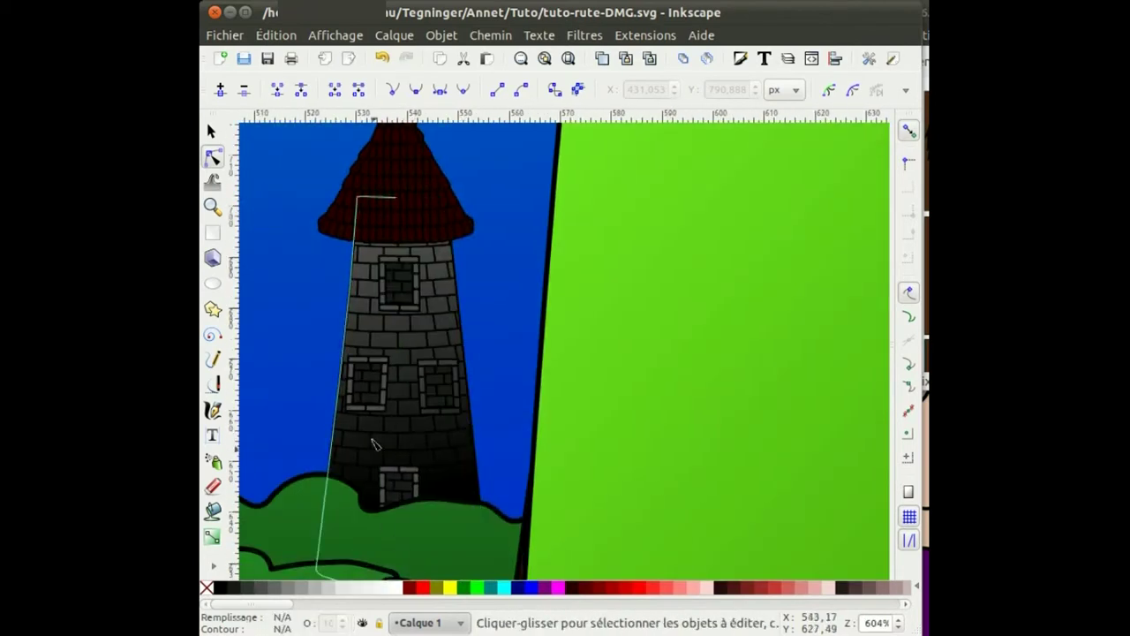
scroll(342, 303, up, 1)
scroll(406, 344, up, 1)
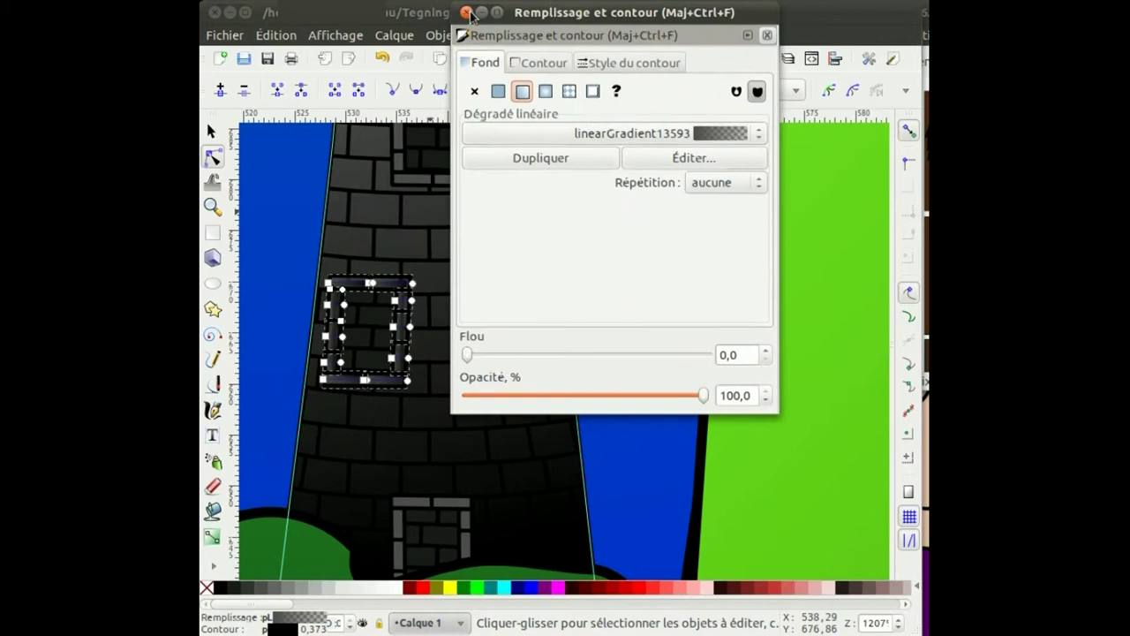
scroll(581, 336, up, 1)
scroll(560, 424, down, 5)
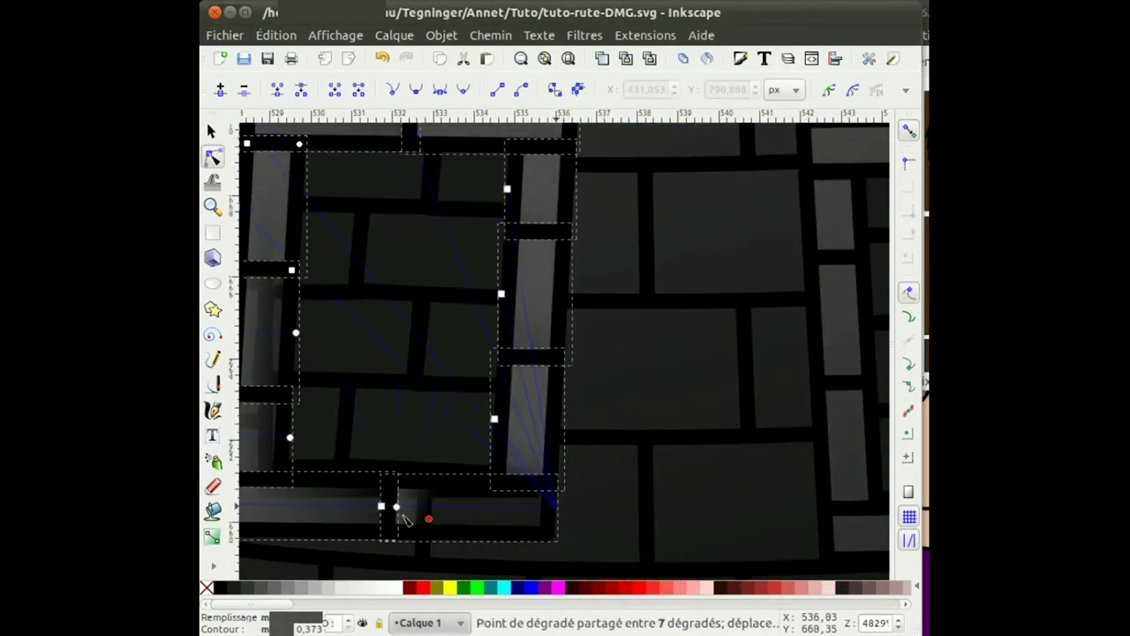
scroll(415, 442, left, 4)
scroll(377, 186, up, 2)
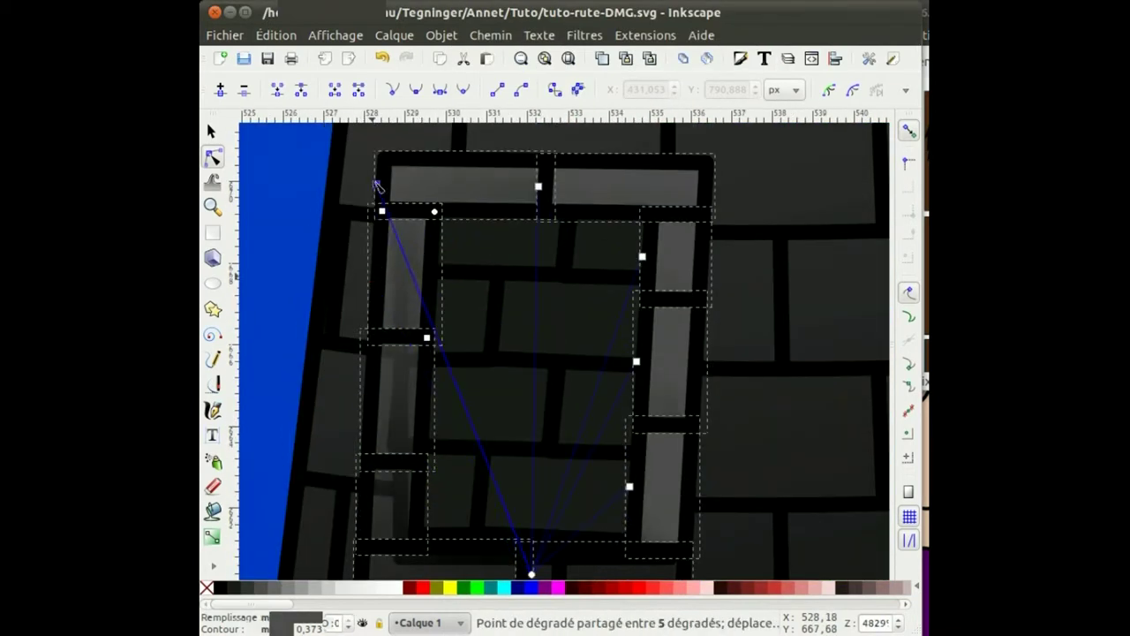
scroll(640, 400, down, 2)
scroll(631, 412, down, 2)
scroll(631, 521, down, 3)
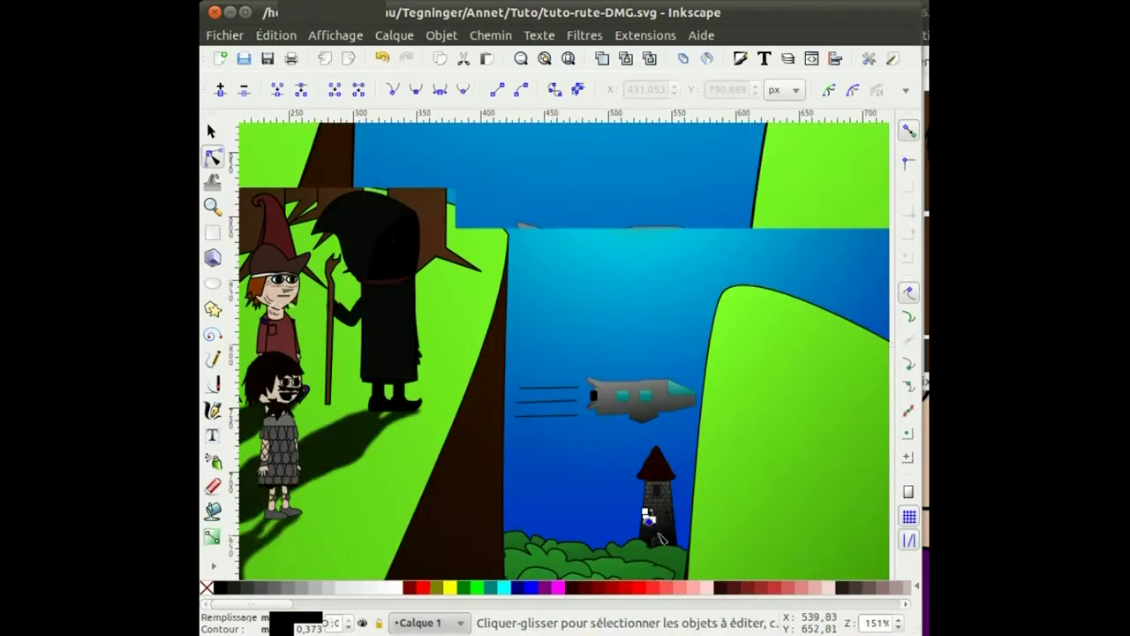
scroll(646, 527, up, 3)
scroll(680, 494, down, 2)
scroll(685, 441, up, 3)
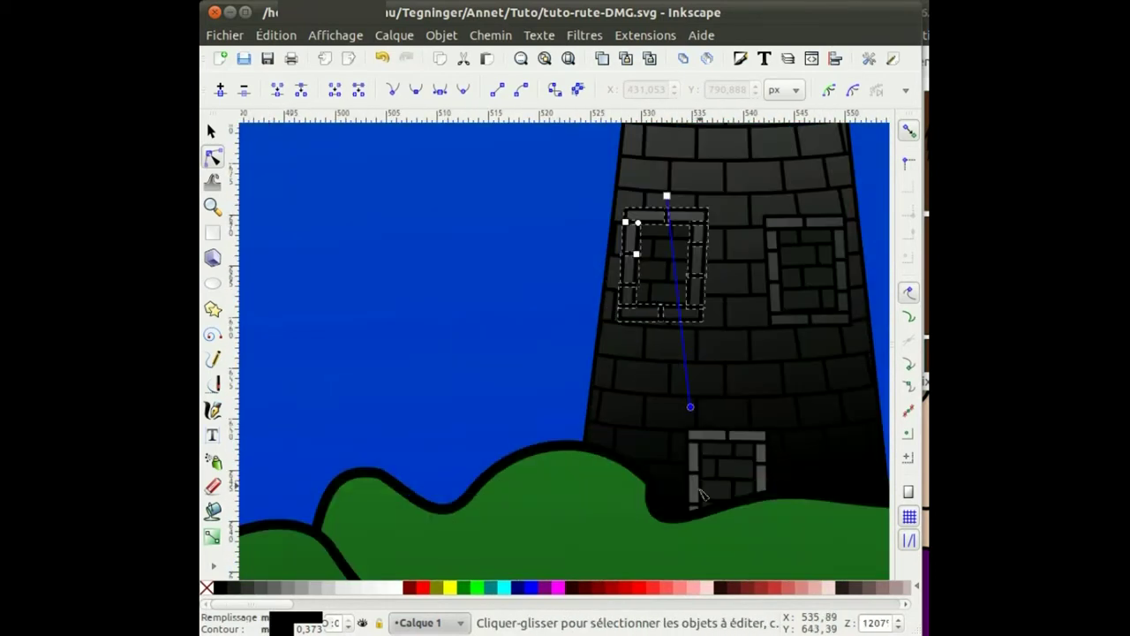
scroll(679, 454, up, 2)
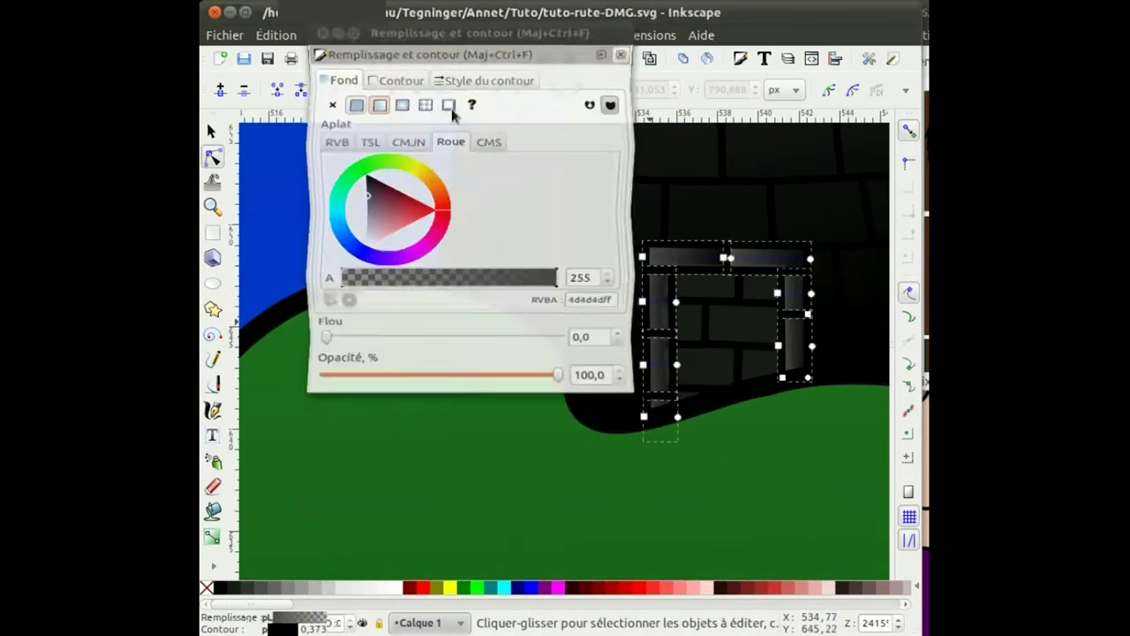
scroll(603, 346, up, 2)
- Merge the door-frame gradient's end point onto the other gradient point
drag(603, 346, 618, 514)
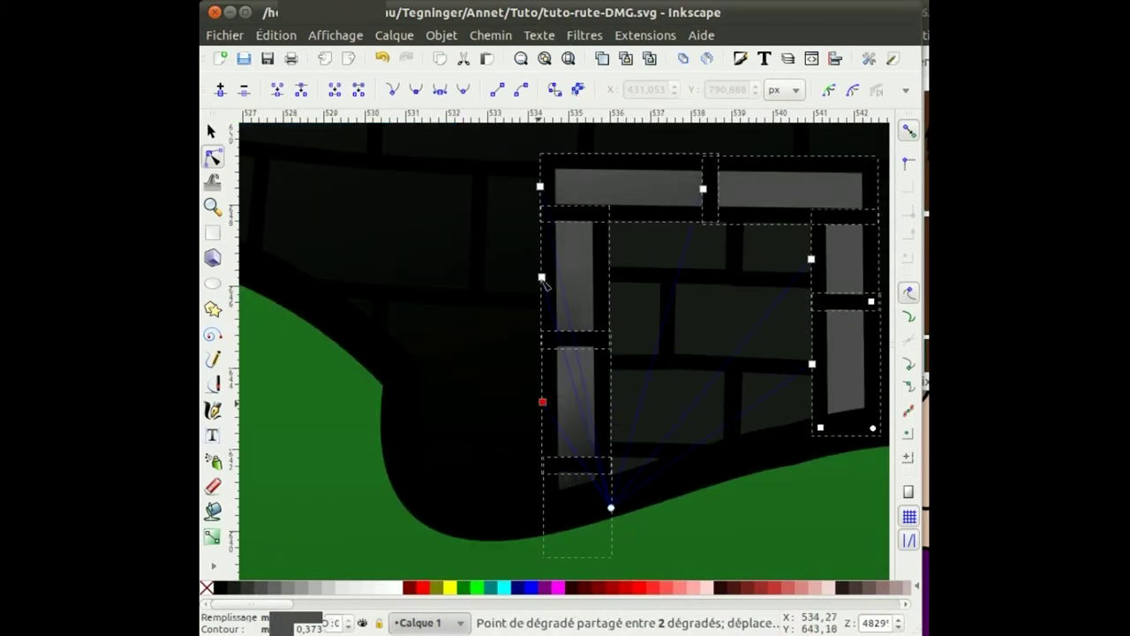
scroll(706, 441, down, 2)
scroll(744, 492, down, 2)
scroll(671, 502, down, 5)
scroll(671, 501, down, 2)
scroll(653, 450, up, 5)
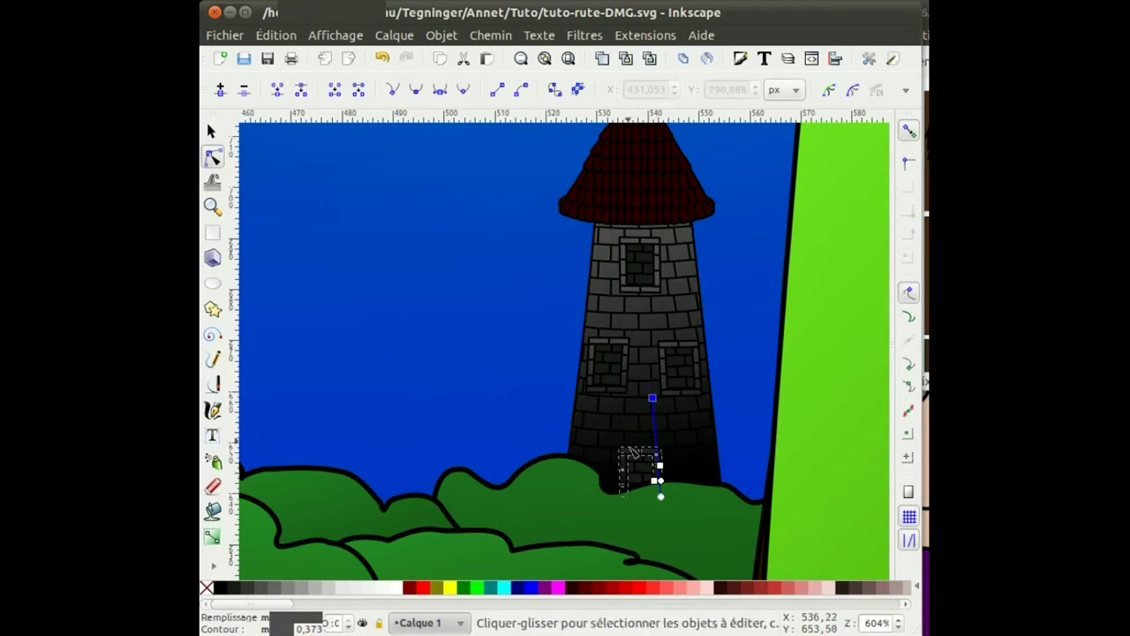
scroll(632, 452, down, 5)
scroll(671, 398, down, 2)
scroll(695, 336, up, 2)
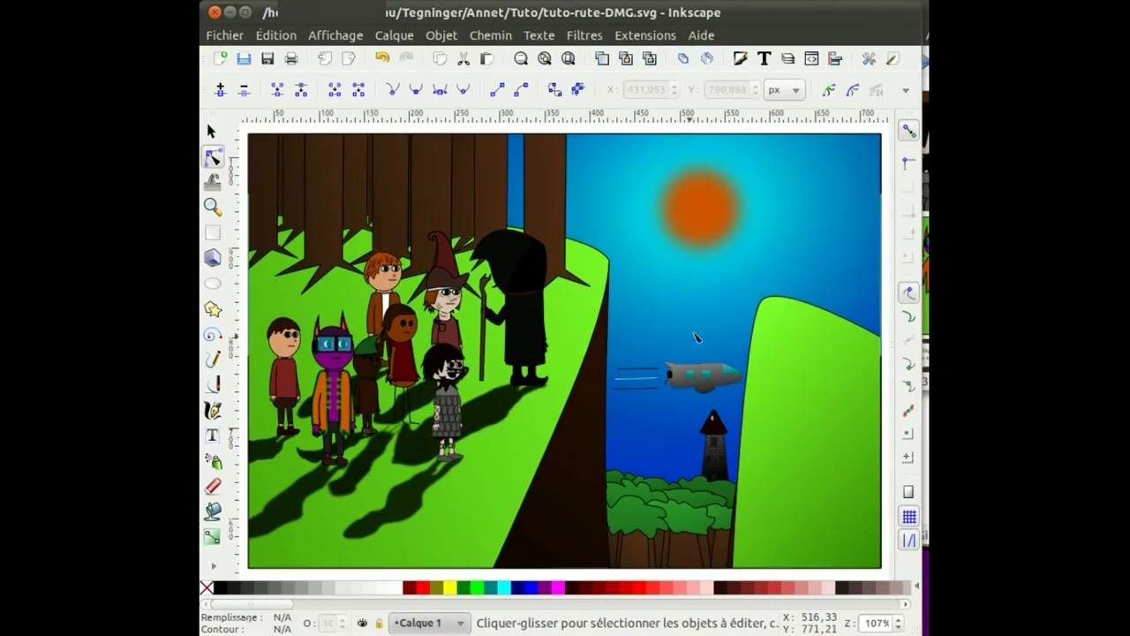
- Duplicate the black bird, place the copy up-right, rotate it about 28°, and shift another bird up-left
scroll(695, 337, down, 2)
key(space)
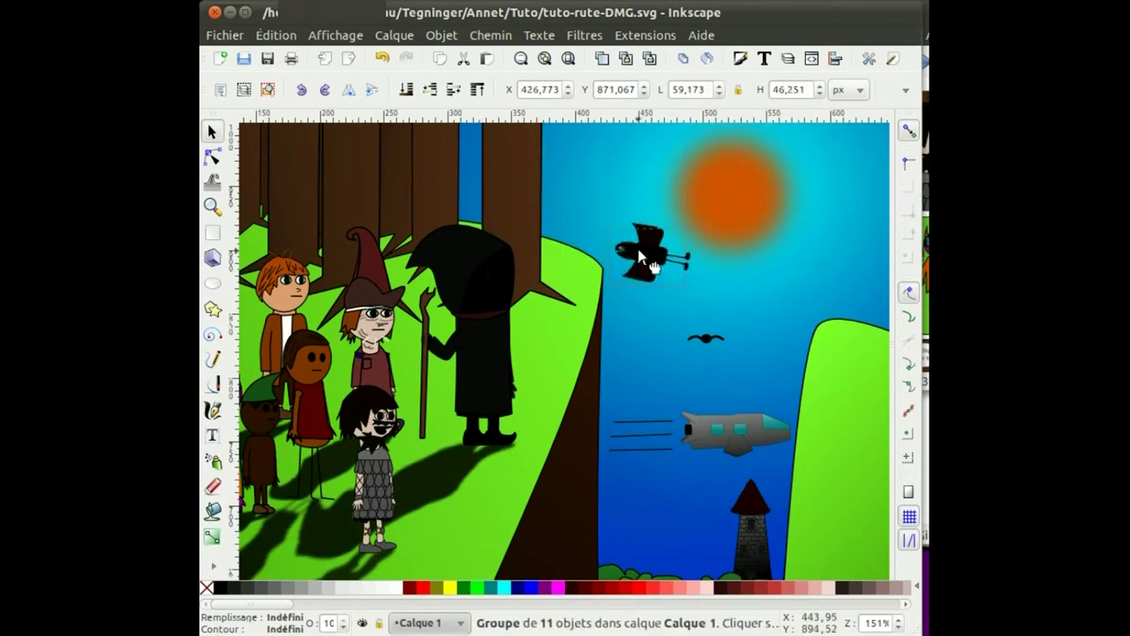
key(ctrl+d)
drag(638, 257, 739, 253)
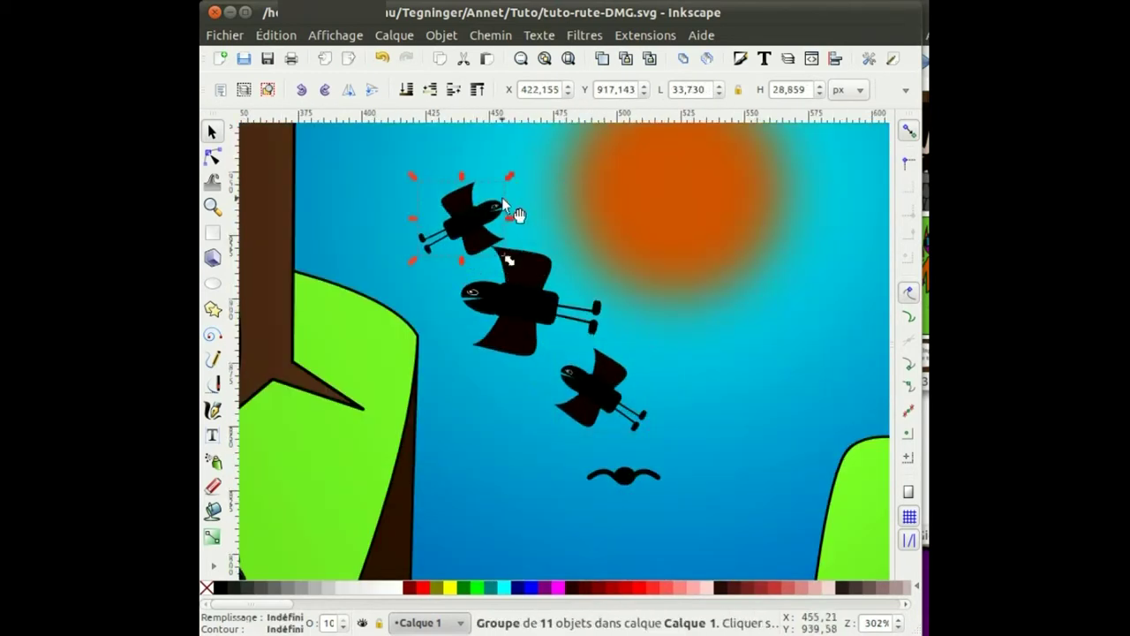
drag(502, 202, 483, 170)
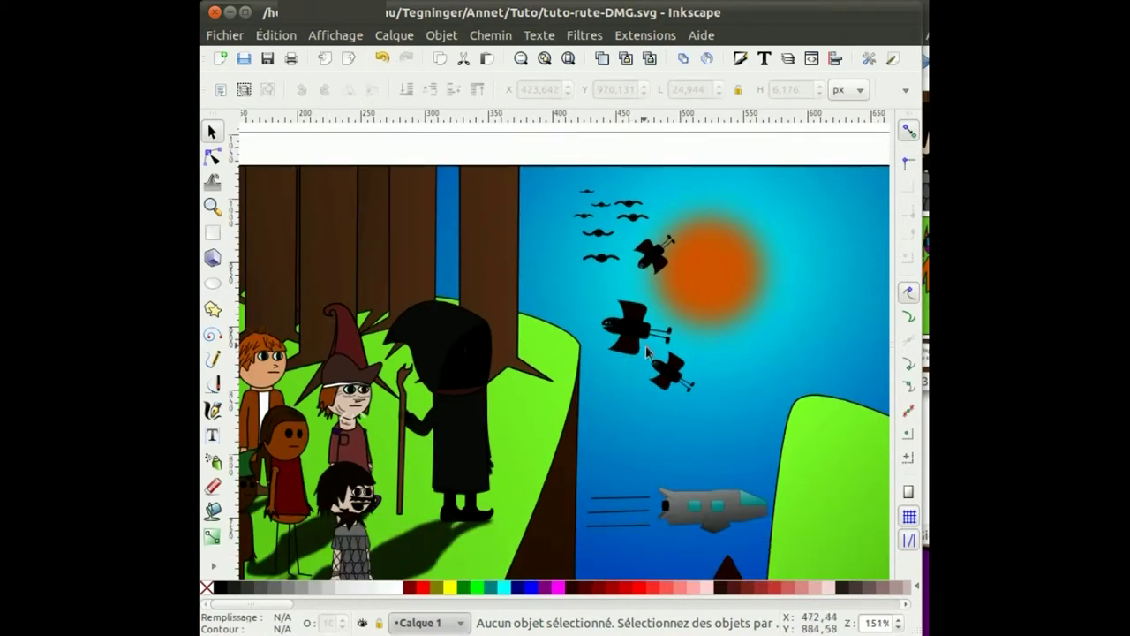
drag(622, 325, 603, 309)
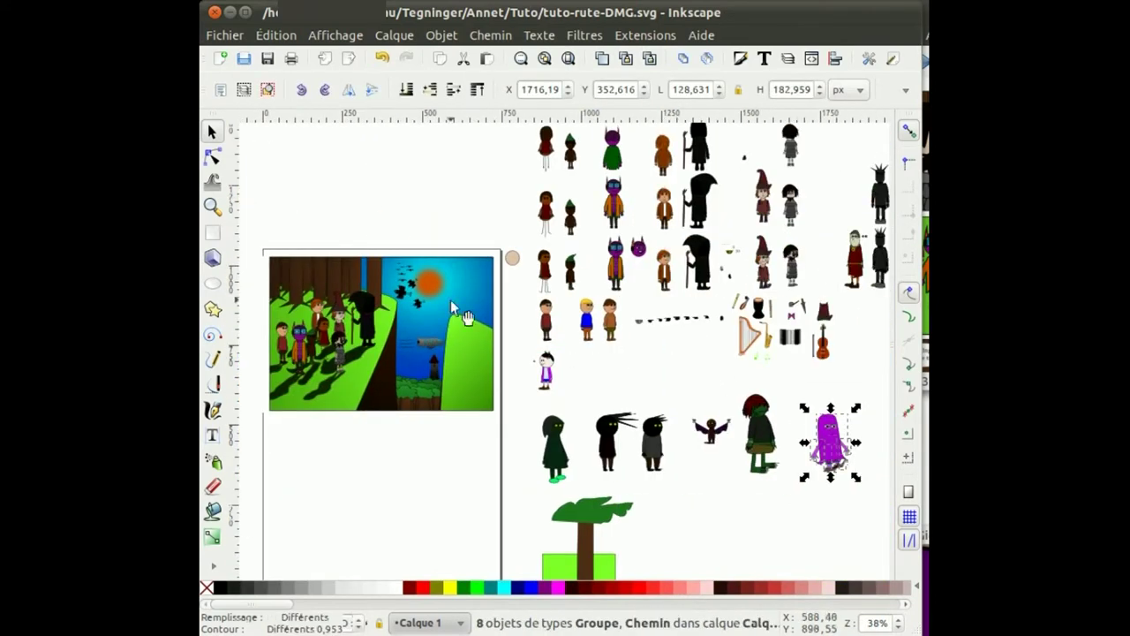
- Give the purple monster blur 6 and 75% opacity, then tilt it on the right hill
key(ctrl+shift+f)
click(517, 35)
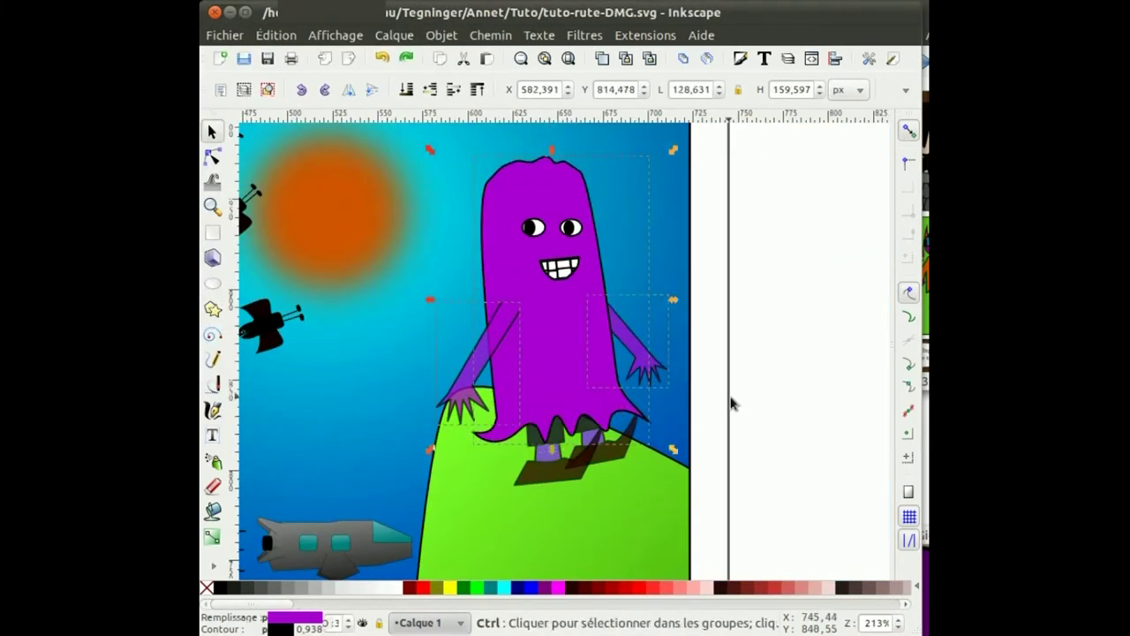
key(ctrl+shift+f)
click(528, 436)
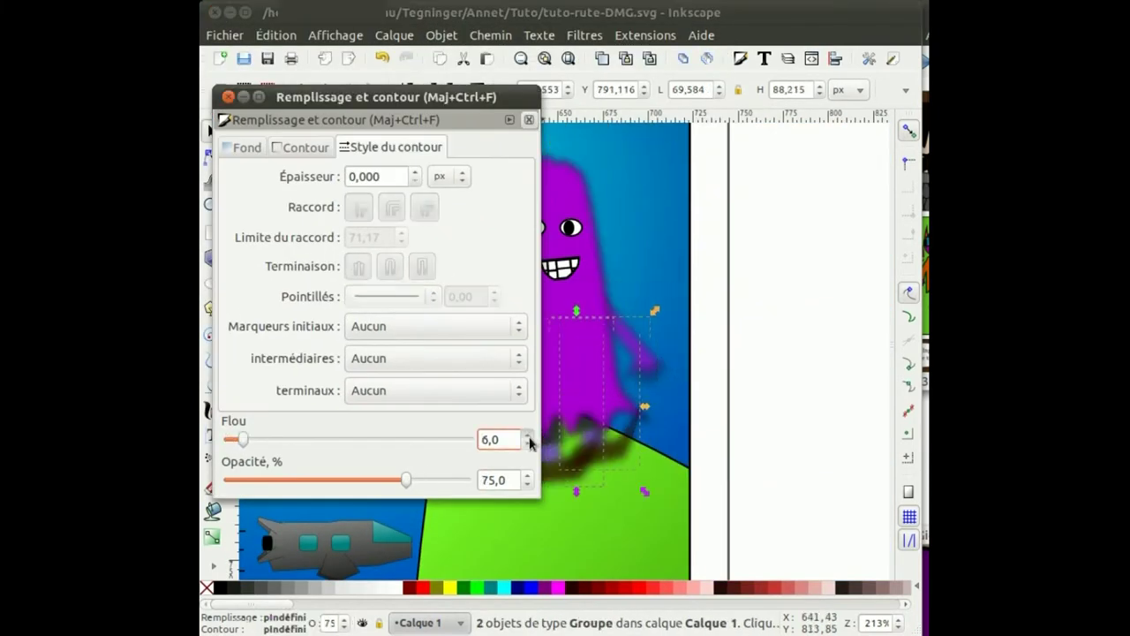
click(228, 96)
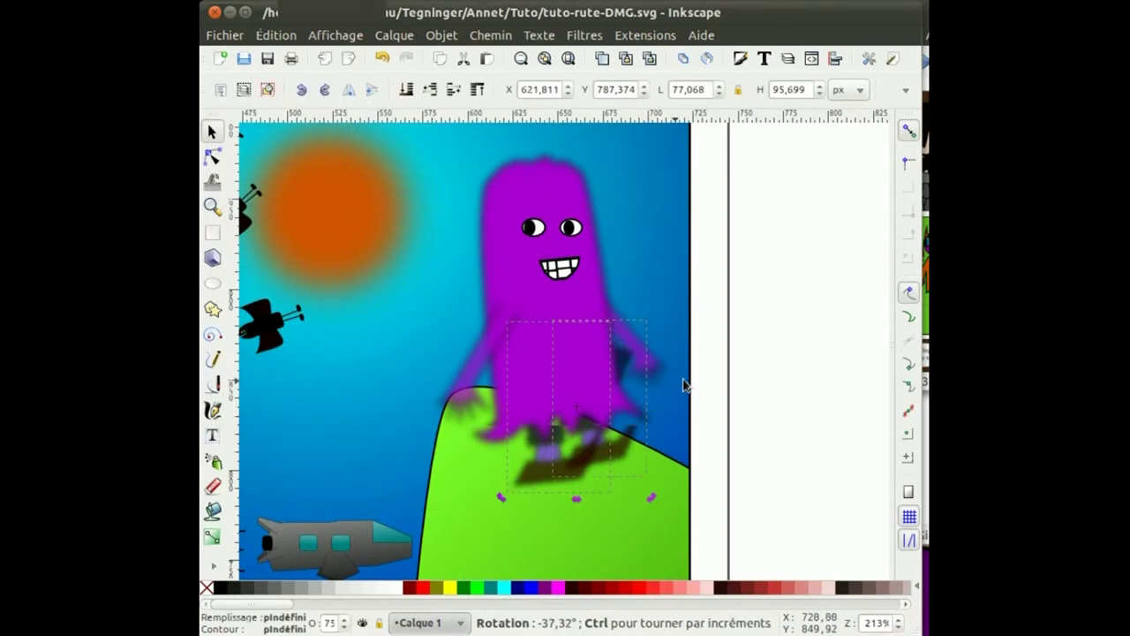
drag(694, 456, 686, 412)
scroll(694, 431, down, 2)
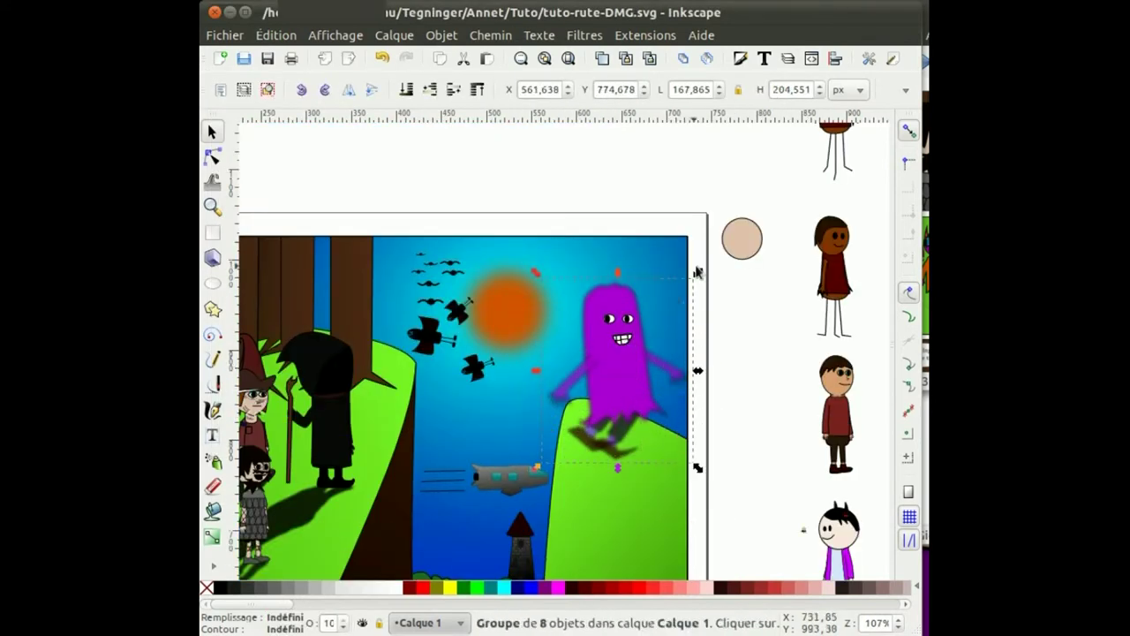
- Shrink the purple monster to under half size and move it up and right
drag(697, 272, 612, 383)
drag(619, 393, 654, 329)
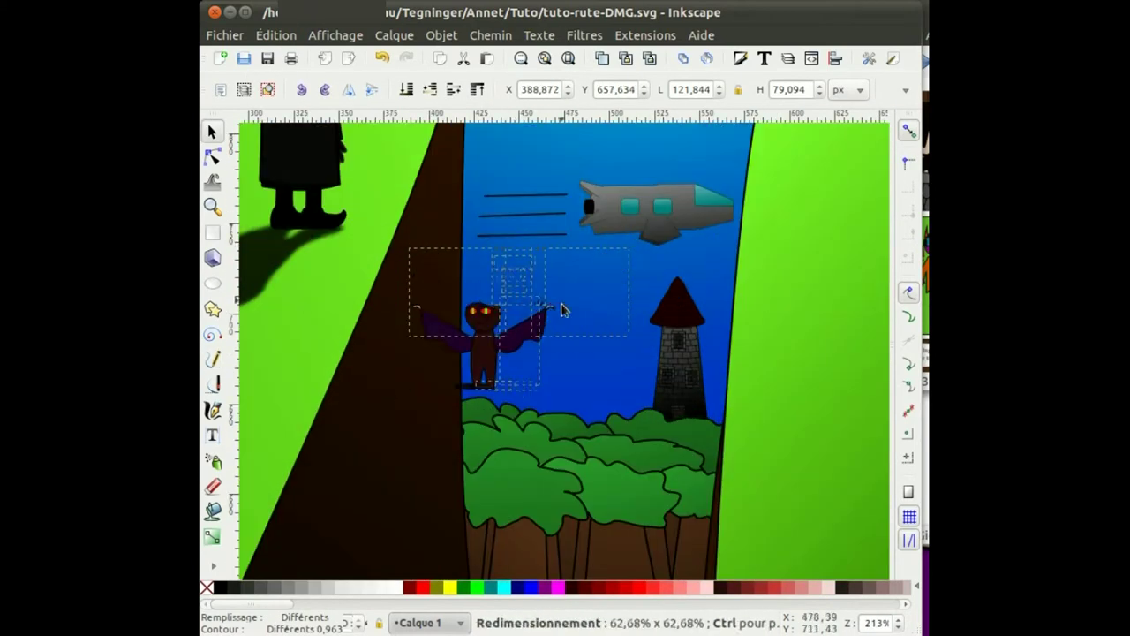
scroll(589, 318, up, 2)
- Group the winged imp's parts, reshape its leg node, and move the shin onto the thigh
key(ctrl+g)
scroll(485, 325, up, 2)
scroll(602, 349, up, 2)
ctrl+click(605, 362)
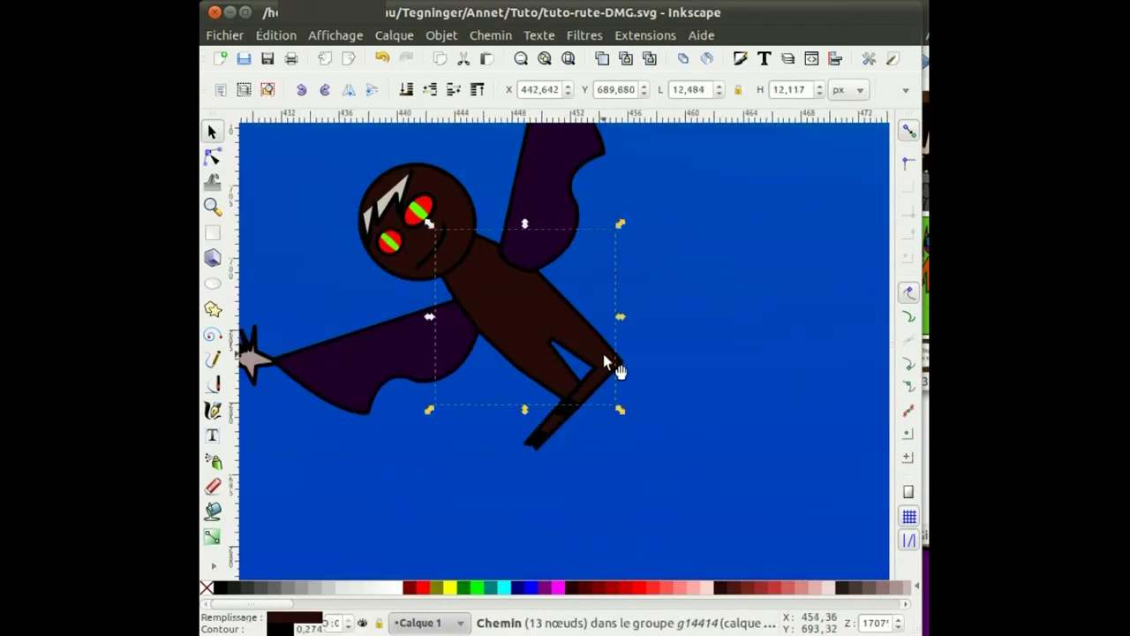
scroll(655, 322, up, 2)
key(n)
drag(612, 393, 661, 332)
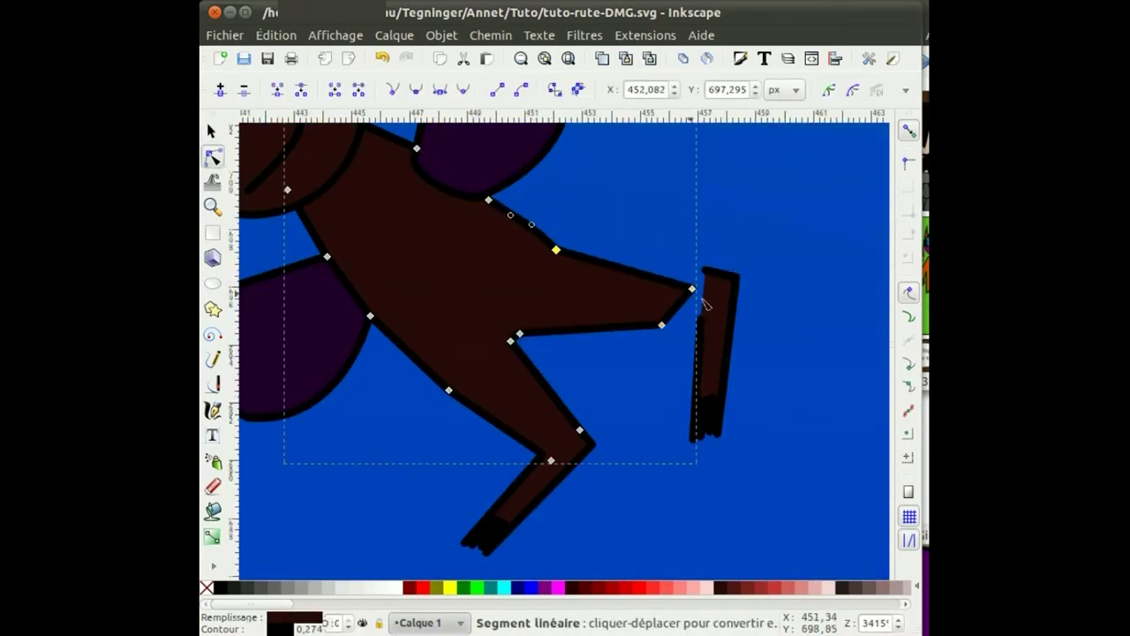
key(s)
drag(724, 305, 689, 308)
- Rotate the other lower leg piece into place and lower the leg's foot node
click(548, 490)
mouse_move(597, 437)
mouse_down()
mouse_move(524, 500)
mouse_move(508, 534)
mouse_up()
key(n)
click(513, 452)
drag(476, 476, 497, 497)
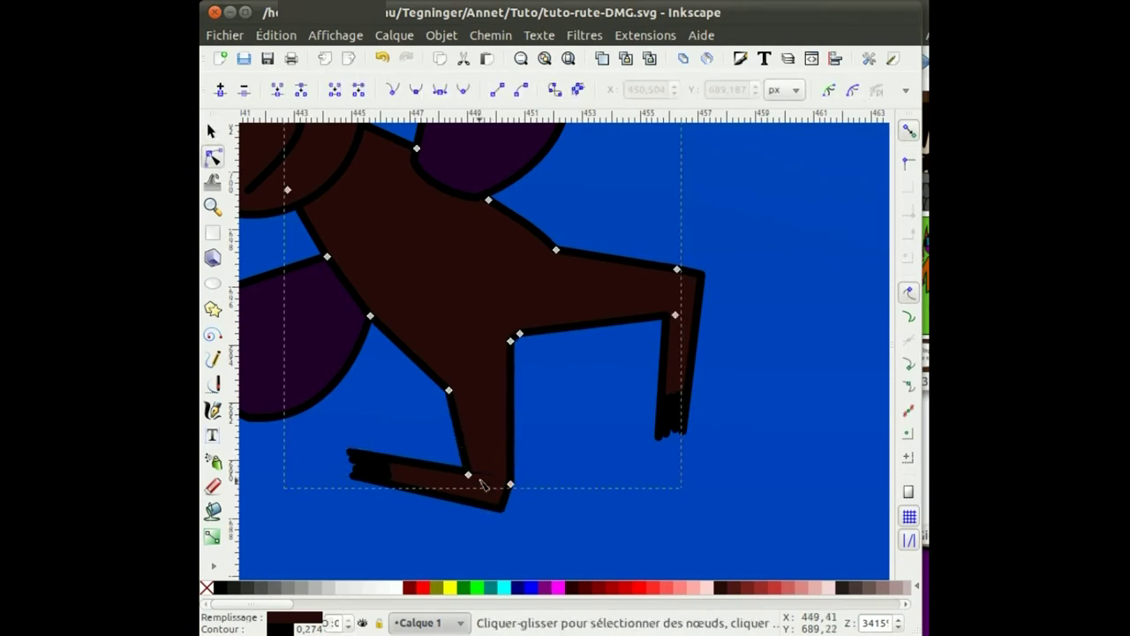
key(s)
scroll(521, 313, down, 4)
- Edit the nodes of the imp's mouth curve, then reselect the whole imp figure
key(n)
click(467, 333)
scroll(468, 334, up, 4)
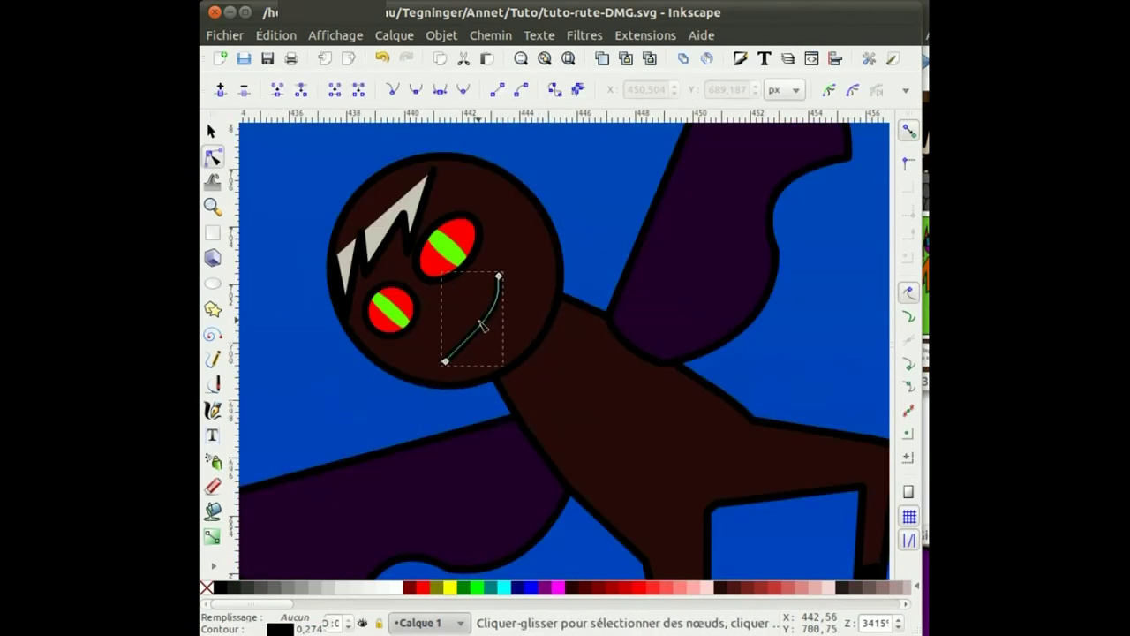
key(s)
scroll(528, 324, down, 6)
click(537, 336)
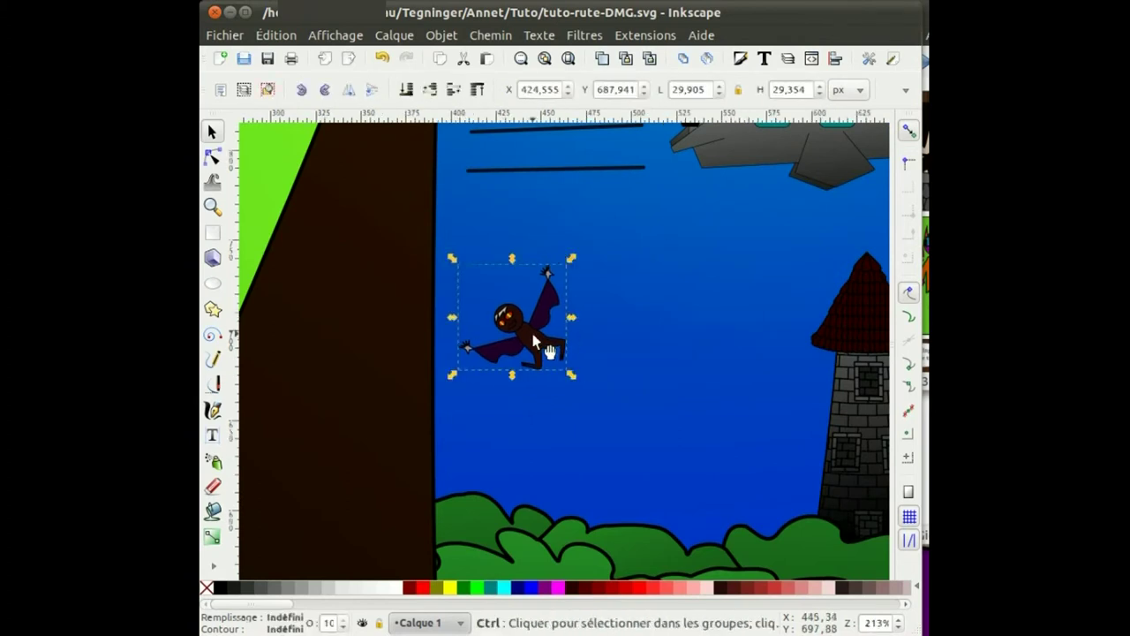
scroll(513, 309, up, 4)
- Give the imp's body a flat fill in Fill and Stroke
key(shift+ctrl+f)
drag(524, 159, 685, 113)
click(591, 161)
key(n)
click(431, 345)
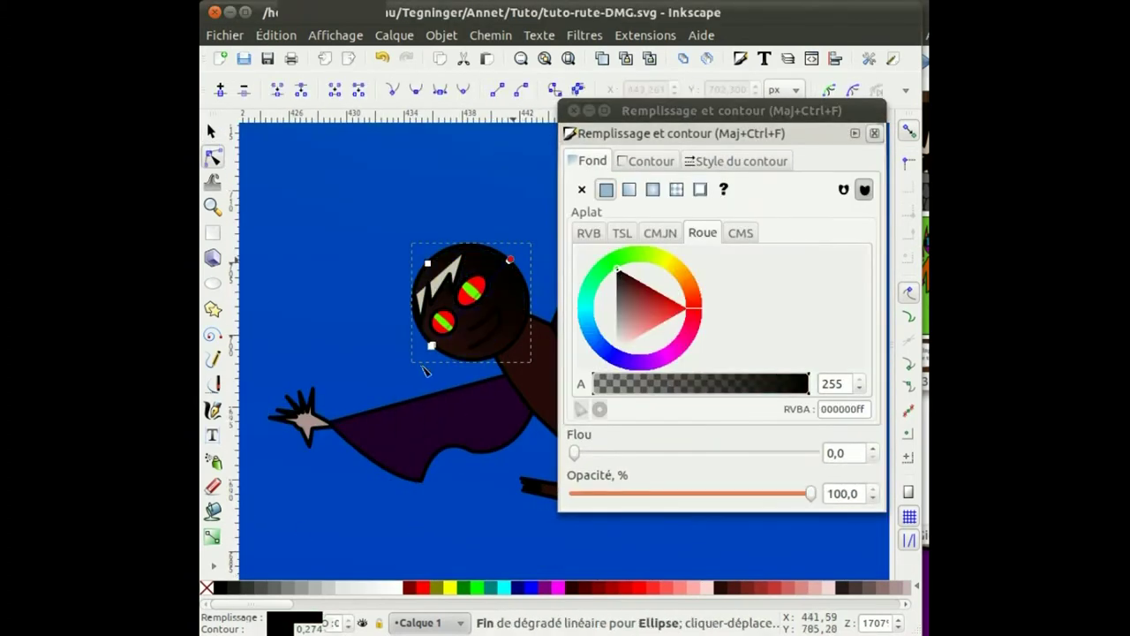
scroll(396, 413, right, 6)
click(296, 413)
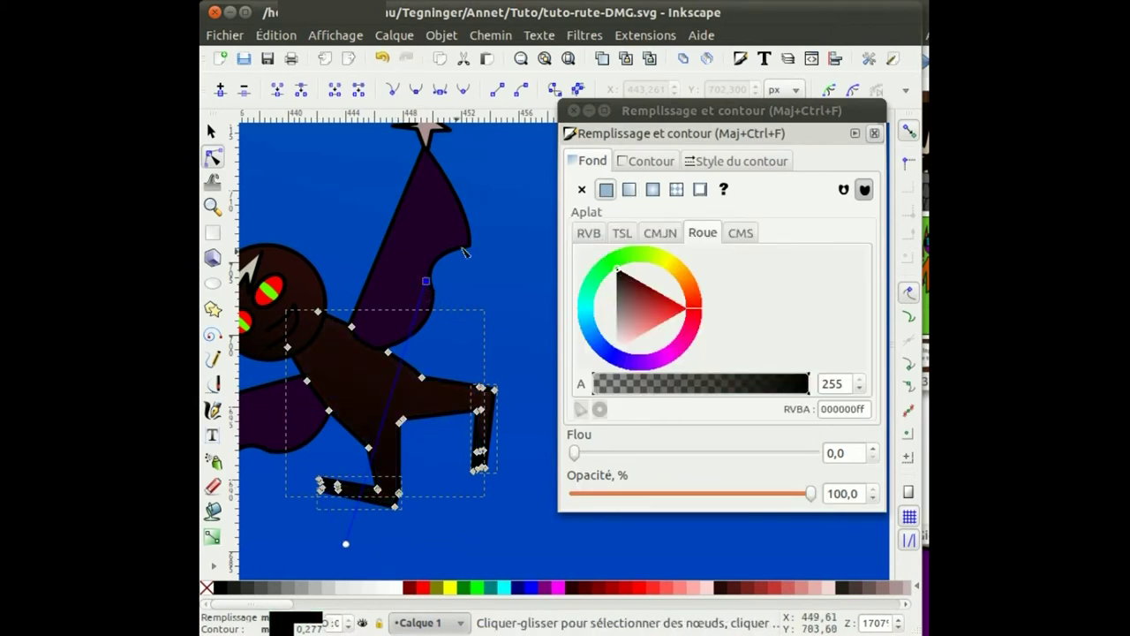
scroll(538, 256, up, 2)
scroll(538, 257, left, 2)
click(539, 257)
- Select the spiky hands on the upper and lower wing tips for flat colouring
click(491, 181)
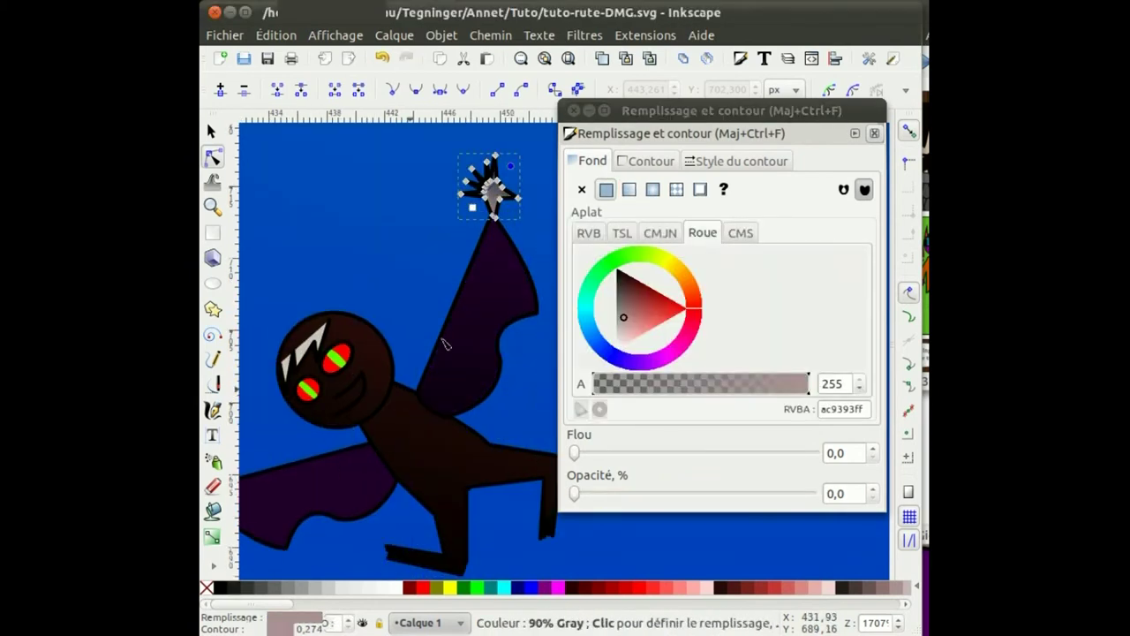
key(minus)
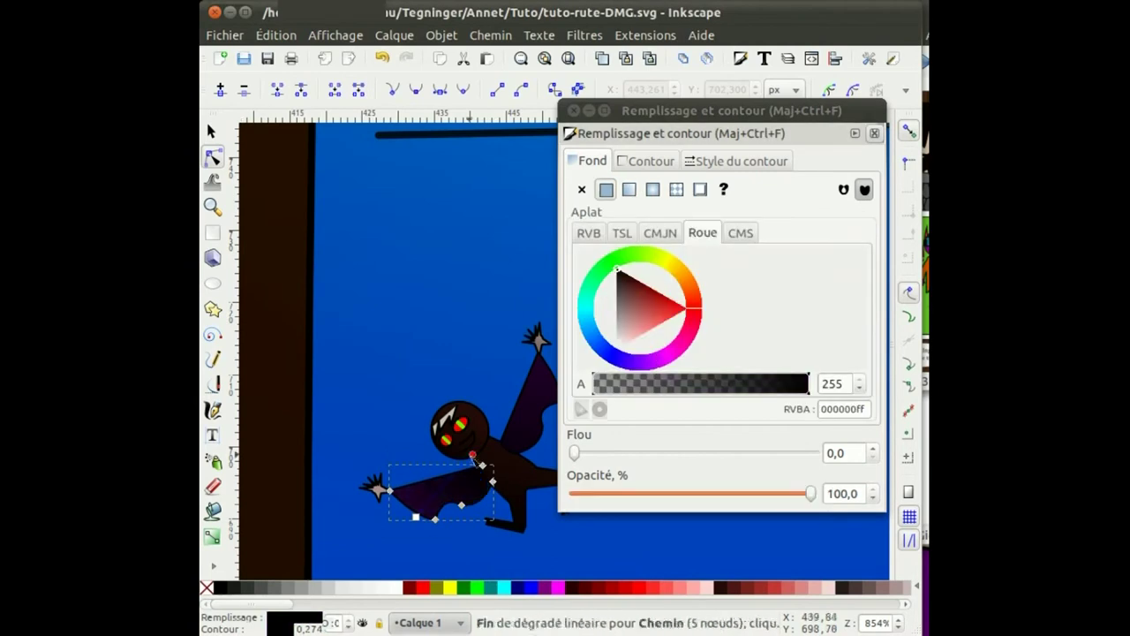
click(396, 482)
key(ctrl+shift+f)
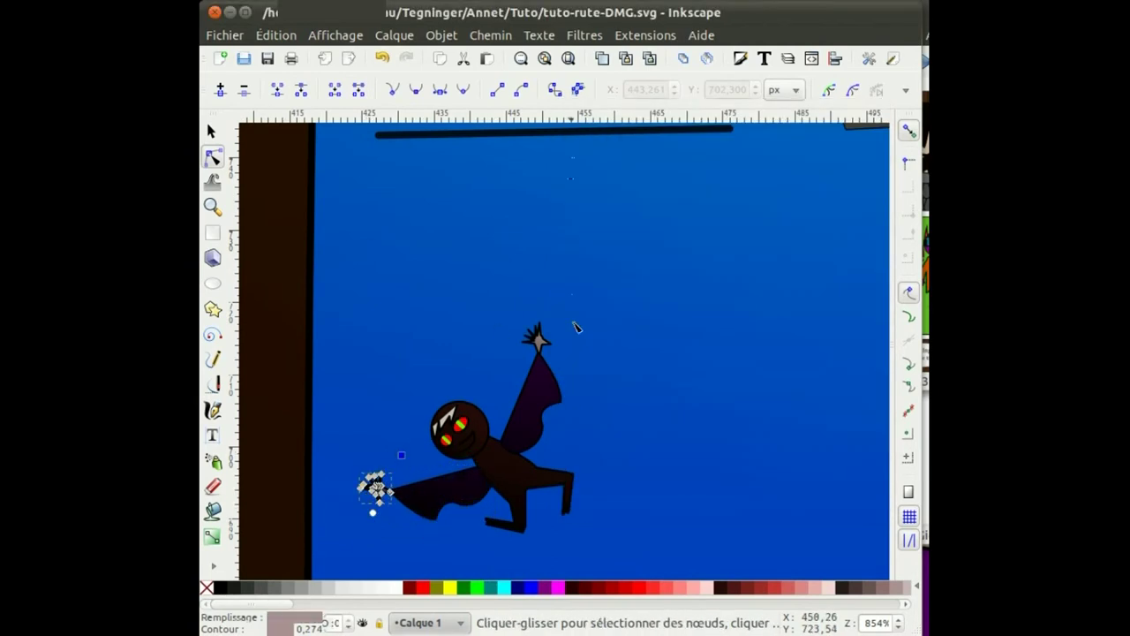
- Draw a freehand cloud in the sky and give it a blur of 5
key(5)
key(plus)
key(plus)
key(p)
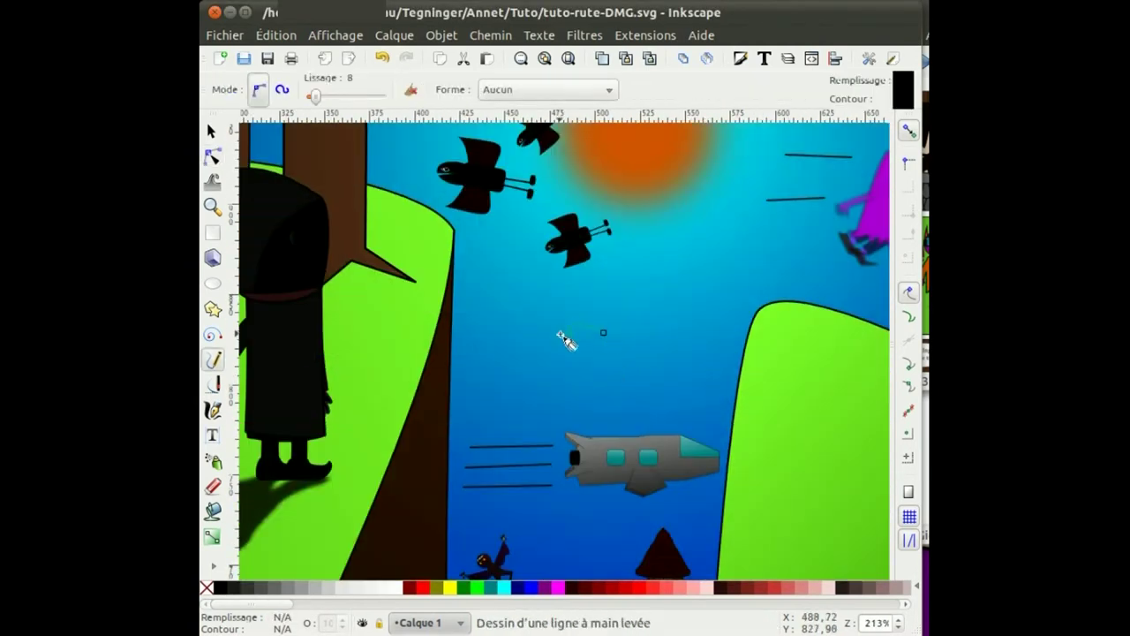
drag(638, 342, 603, 334)
key(ctrl+shift+f)
drag(503, 33, 326, 43)
text(5)
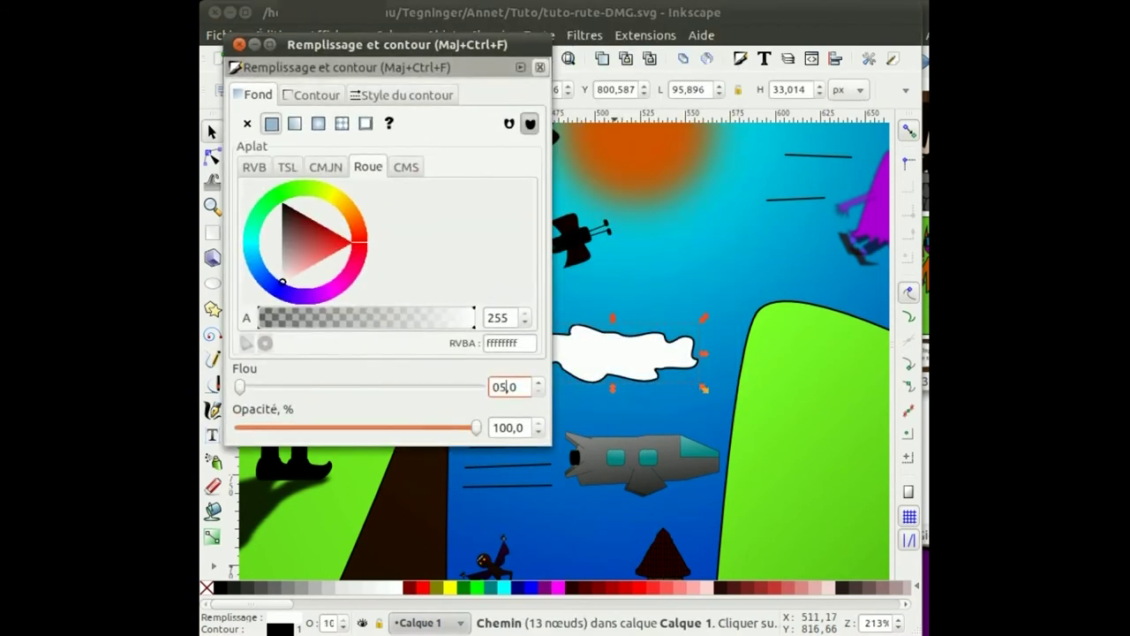
key(Return)
key(5)
- Draw a second freehand cloud in the upper sky
key(p)
key(plus)
key(plus)
drag(712, 323, 739, 320)
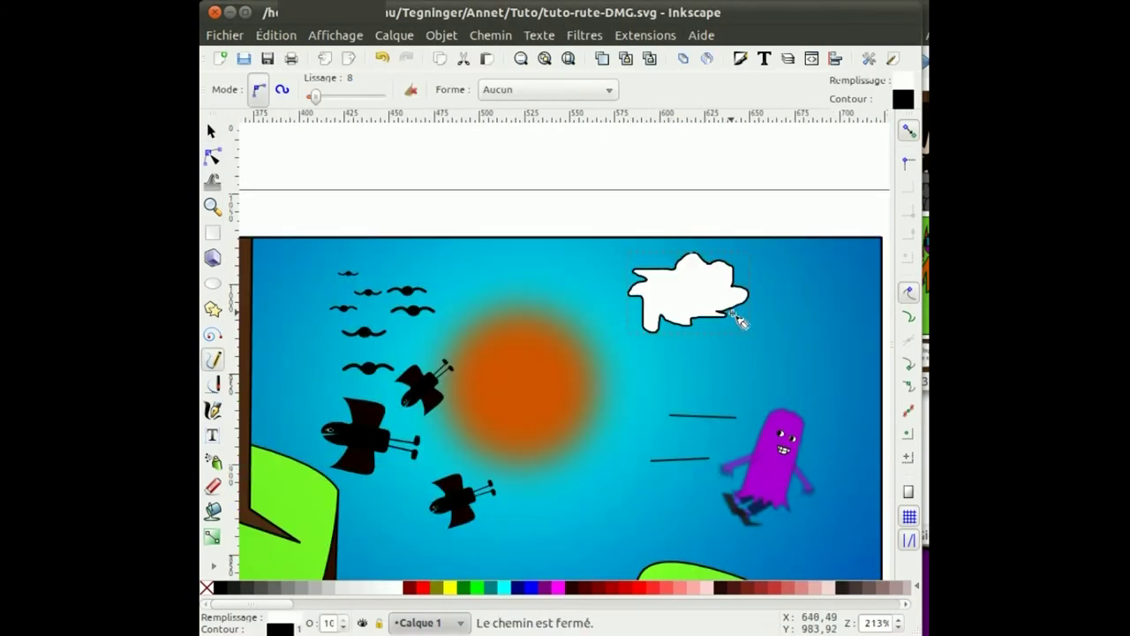
key(plus)
key(plus)
key(minus)
key(minus)
key(s)
- Give the clouds a linear gradient fill and make the lower cloud's gradient grey
key(ctrl+shift+f)
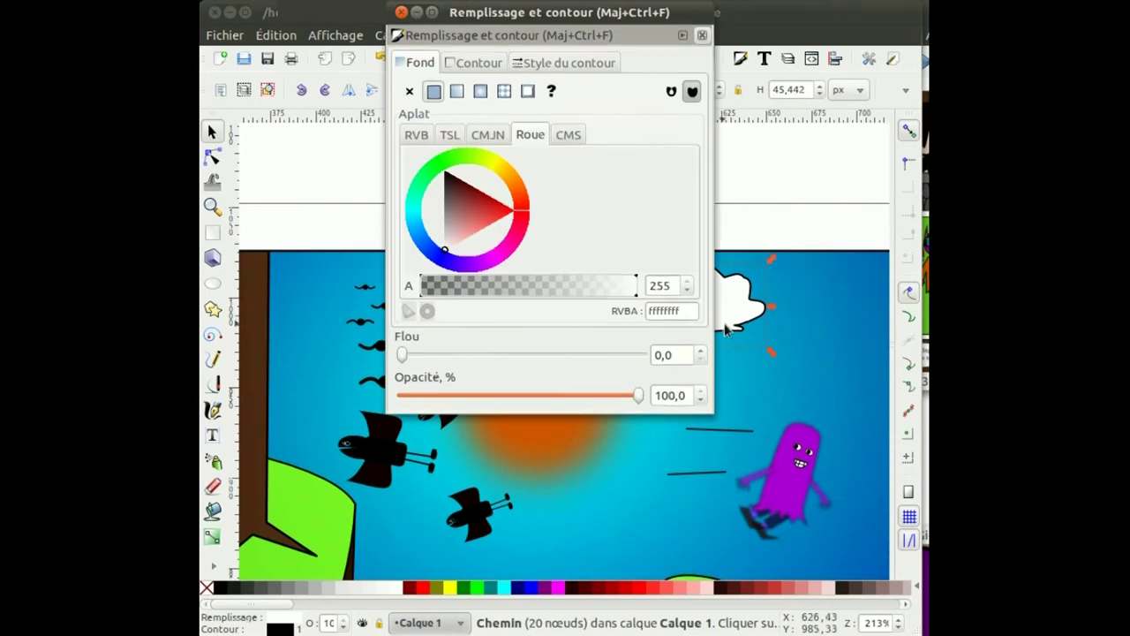
click(456, 91)
drag(548, 12, 969, 116)
scroll(565, 353, down, 5)
key(n)
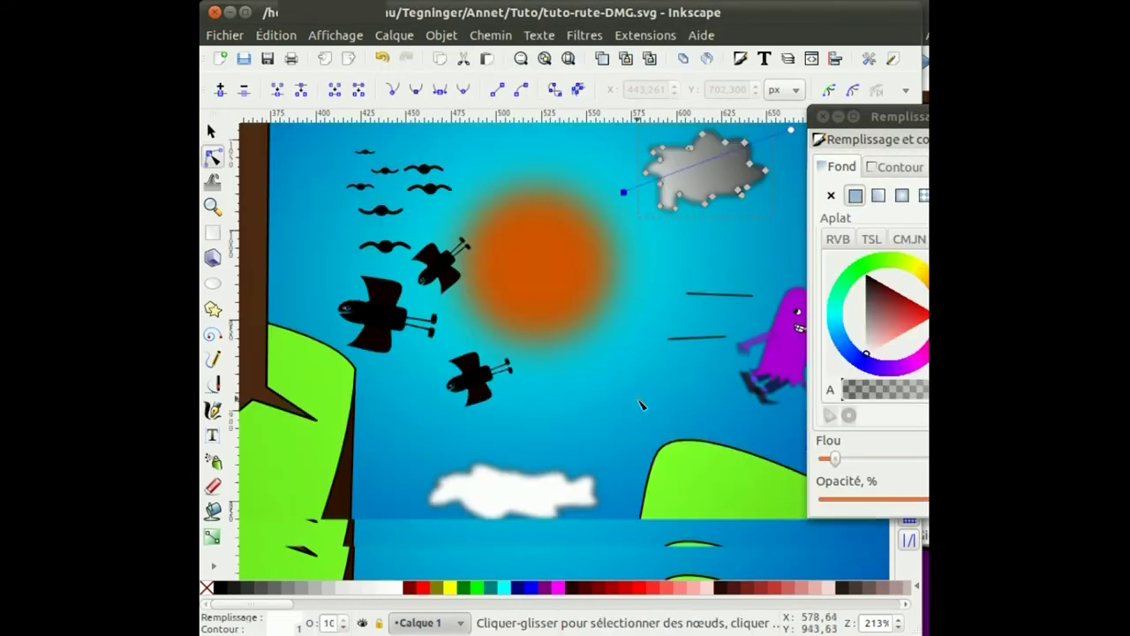
click(512, 424)
click(229, 588)
key(5)
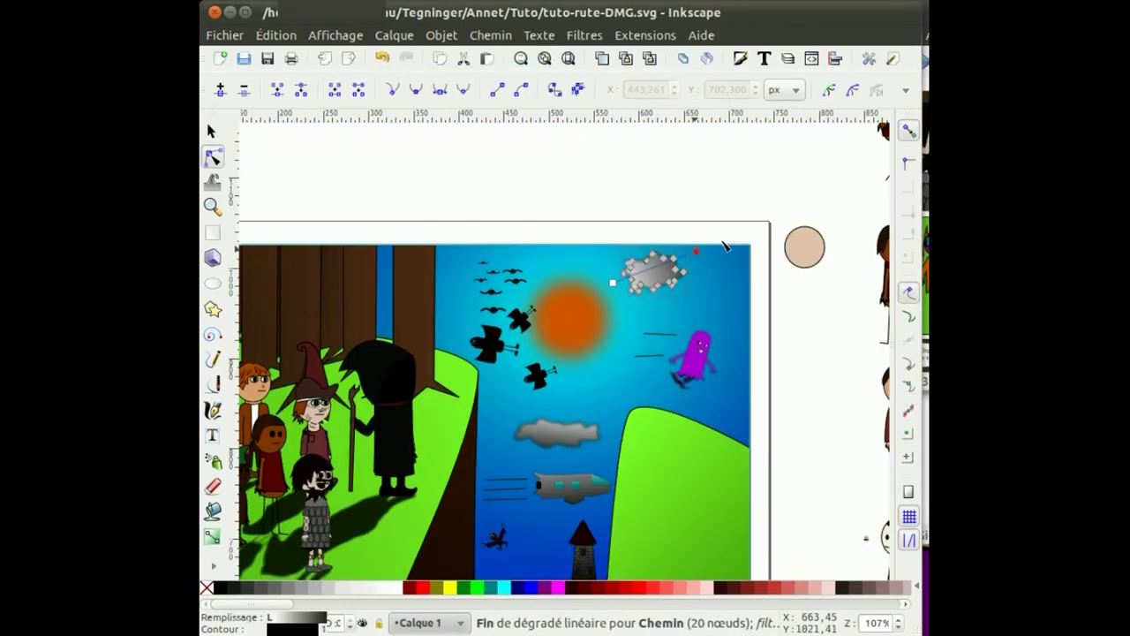
click(555, 432)
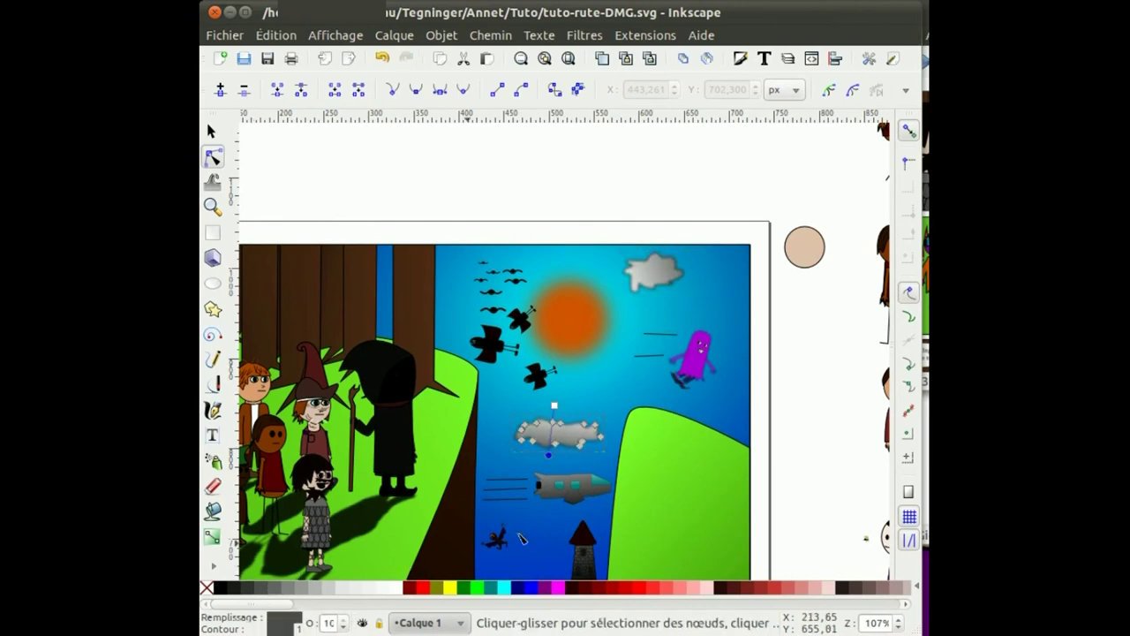